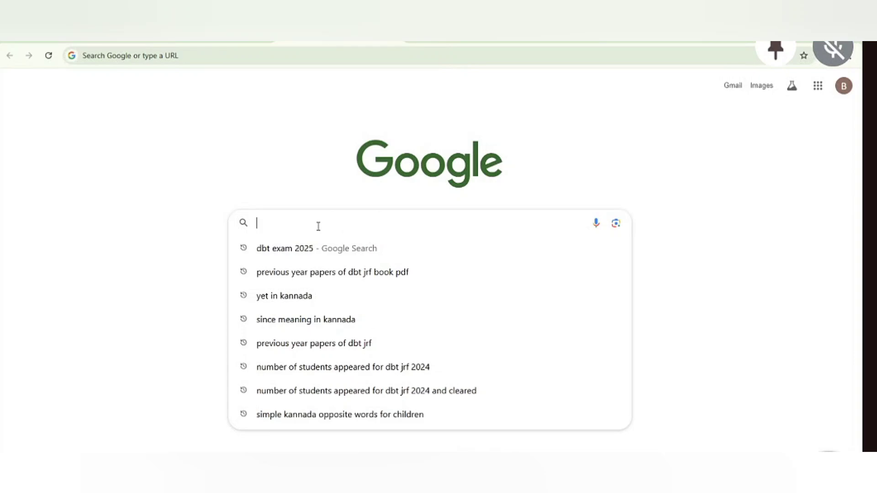
# Search Google for 'DBT exam 2025' and scroll through the results.
pyautogui.write('DBT exam')
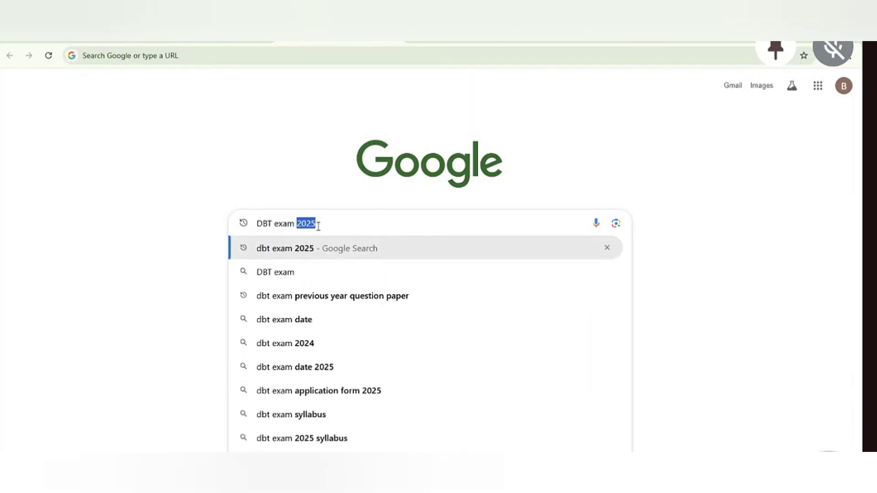
pyautogui.press('BackSpace')
pyautogui.write('2025')
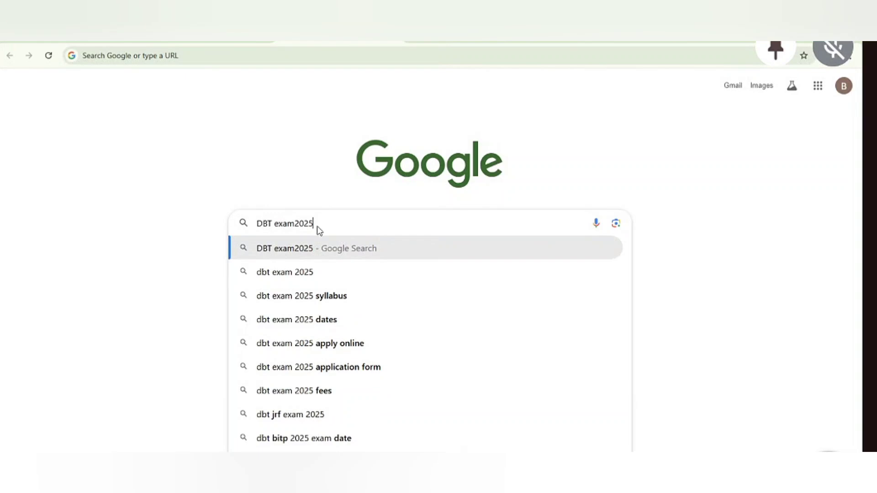
pyautogui.press('Return')
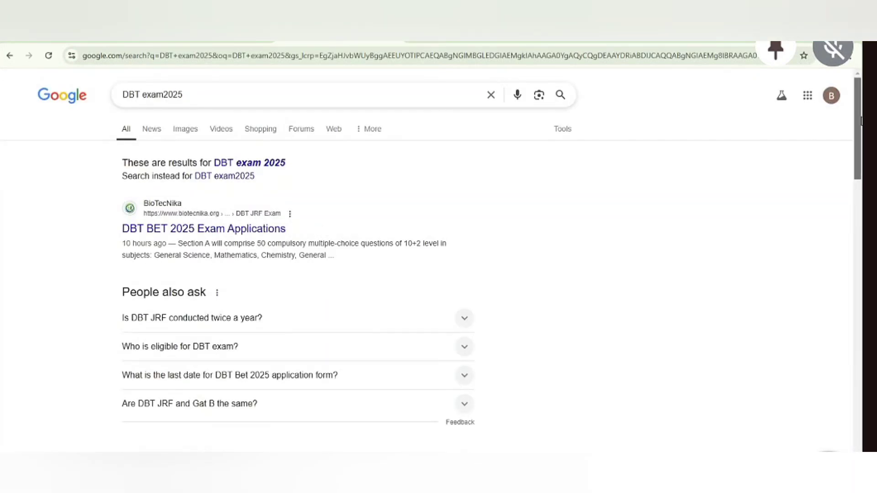
pyautogui.moveTo(858, 101); pyautogui.dragTo(859, 163)
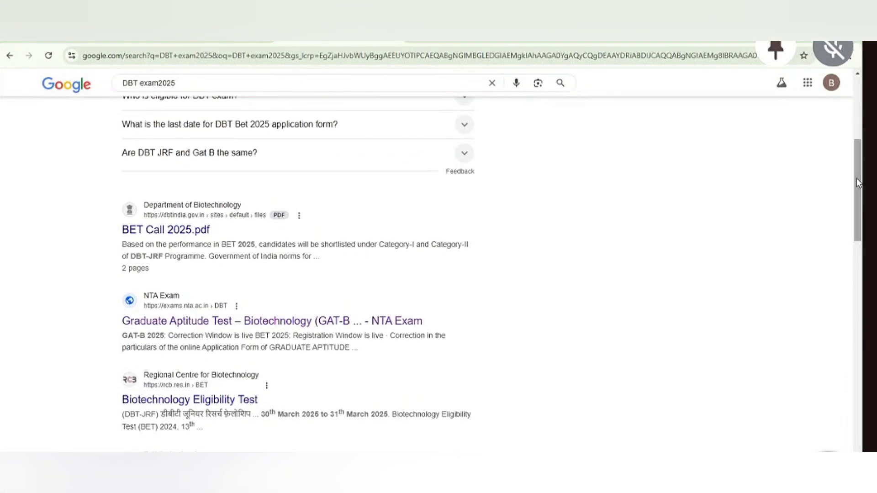
# Open the NTA GAT-B/BET site's BET 2025 application public notice PDF and read through it.
pyautogui.click(204, 322)
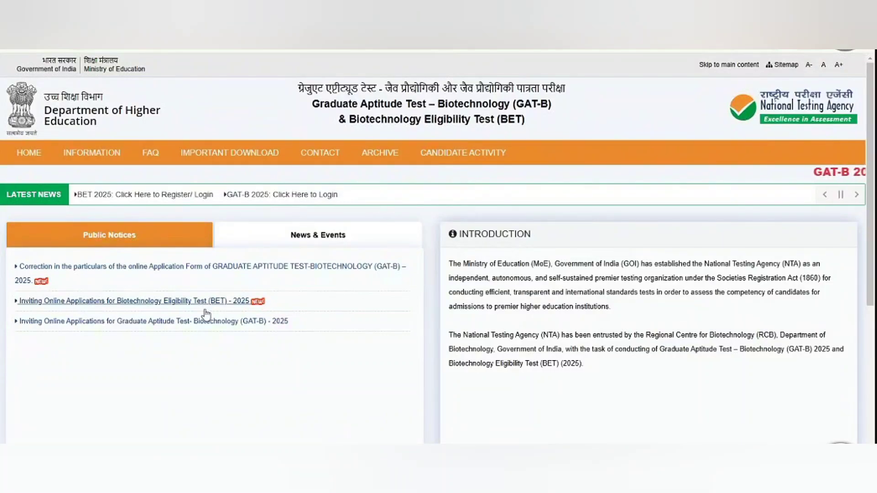
pyautogui.click(201, 303)
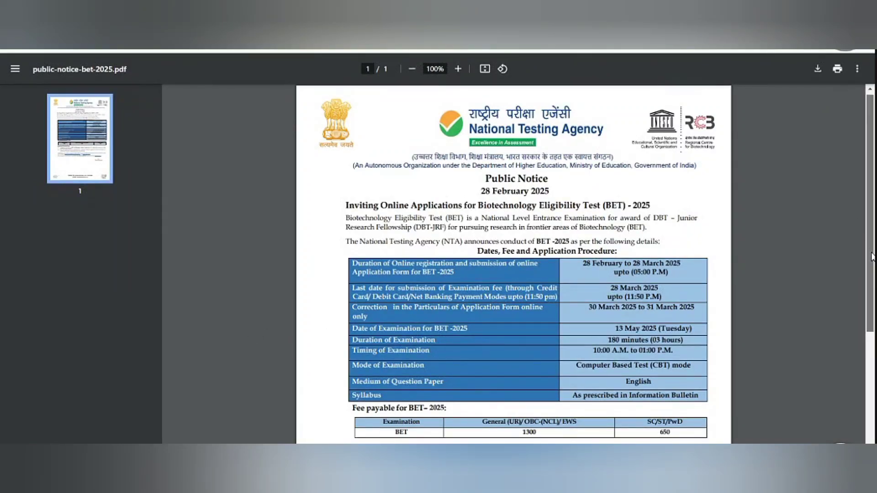
pyautogui.scroll(-2, 862, 332)
pyautogui.scroll(-1, 861, 332)
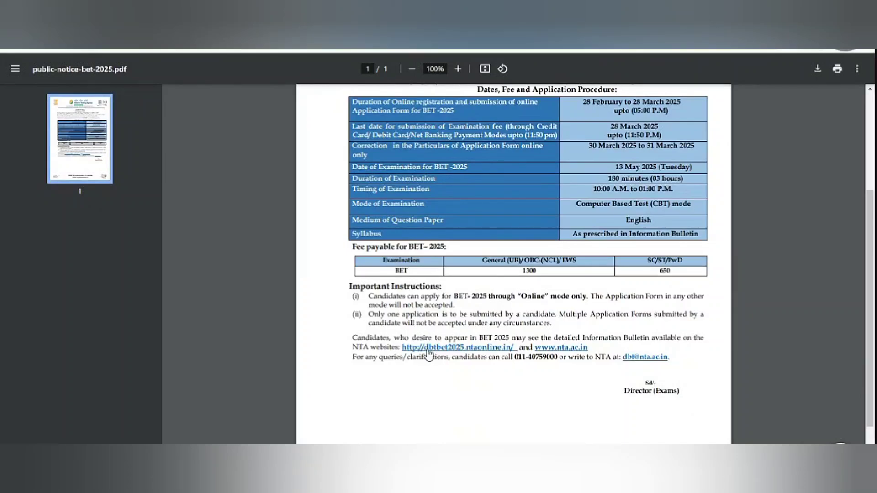
# Go to the BET 2025 portal, start a new candidate registration and download the information bulletin.
pyautogui.click(428, 348)
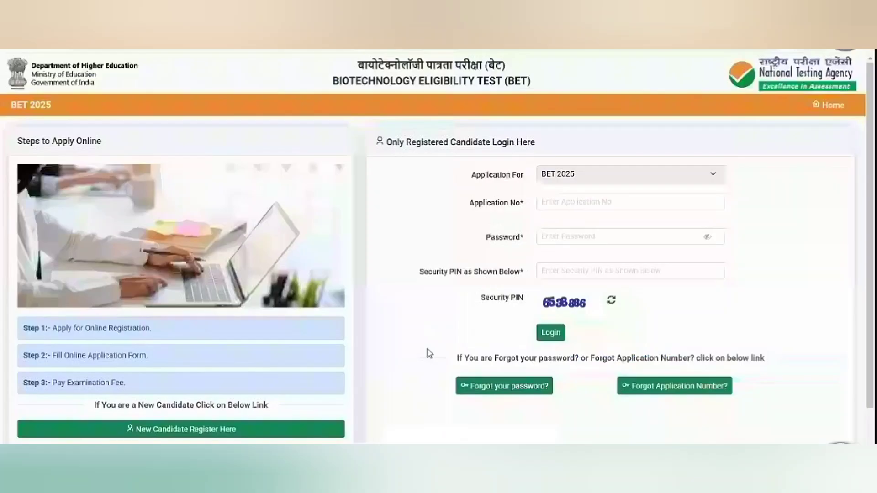
pyautogui.click(171, 438)
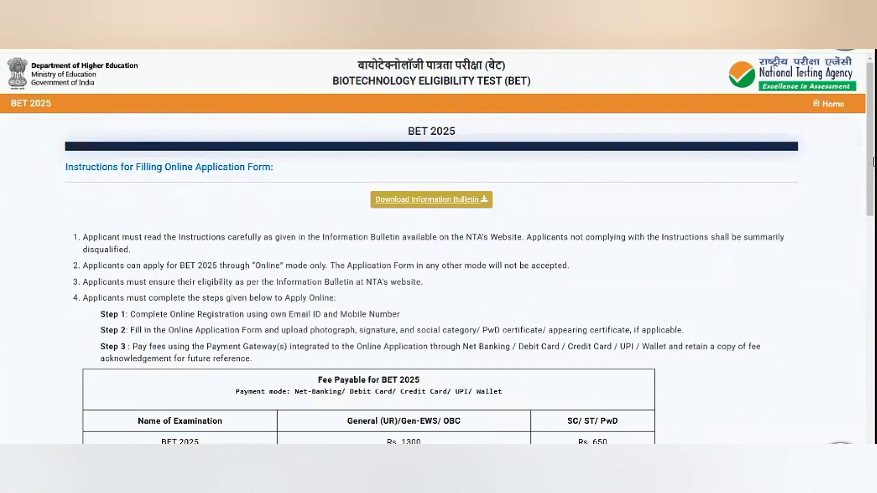
pyautogui.click(454, 202)
# Accept the instructions declaration and proceed to the identification page.
pyautogui.scroll(-10, 438, 246)
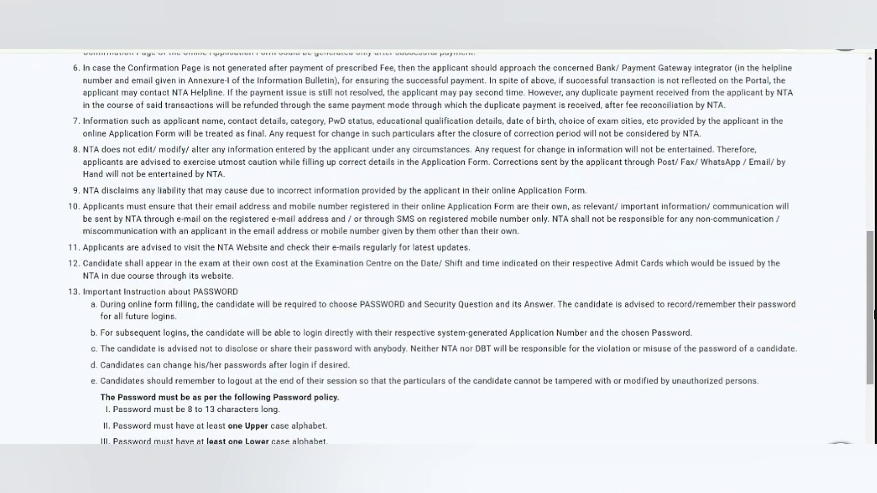
pyautogui.scroll(-5, 438, 246)
pyautogui.click(69, 355)
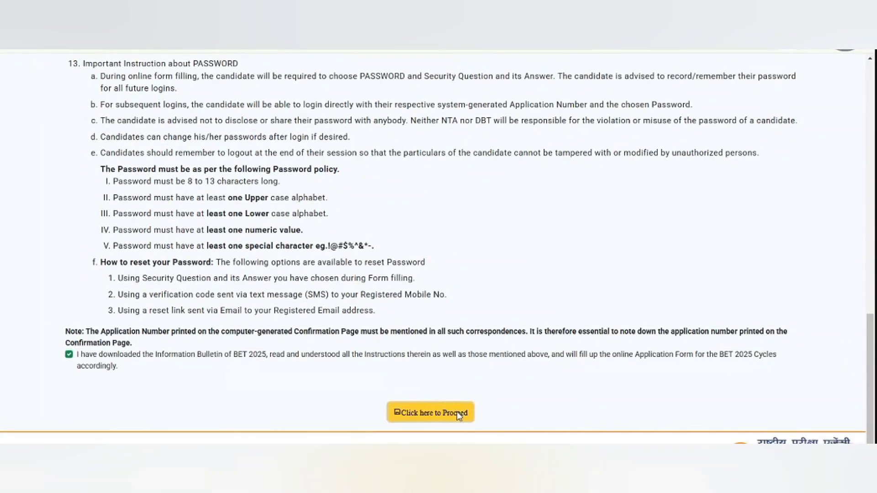
pyautogui.click(459, 414)
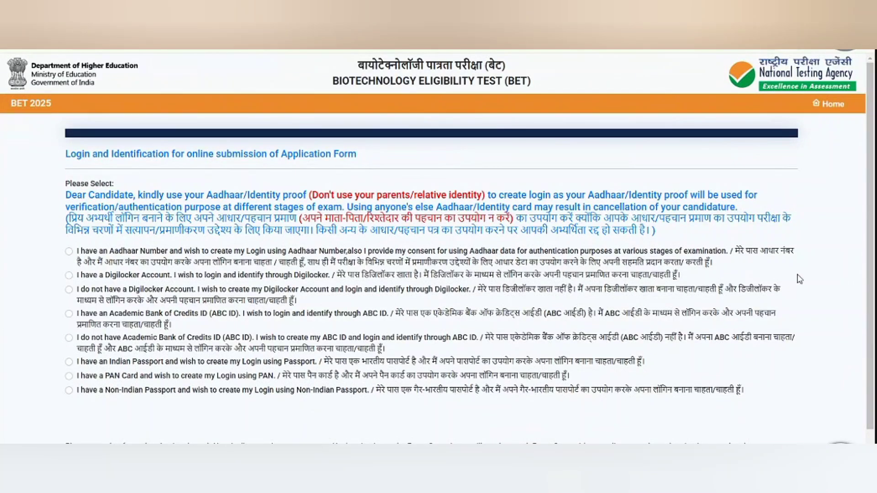
# Choose Aadhaar login, enter the Aadhaar number, and validate the OTP sent to the mobile.
pyautogui.scroll(-1, 861, 248)
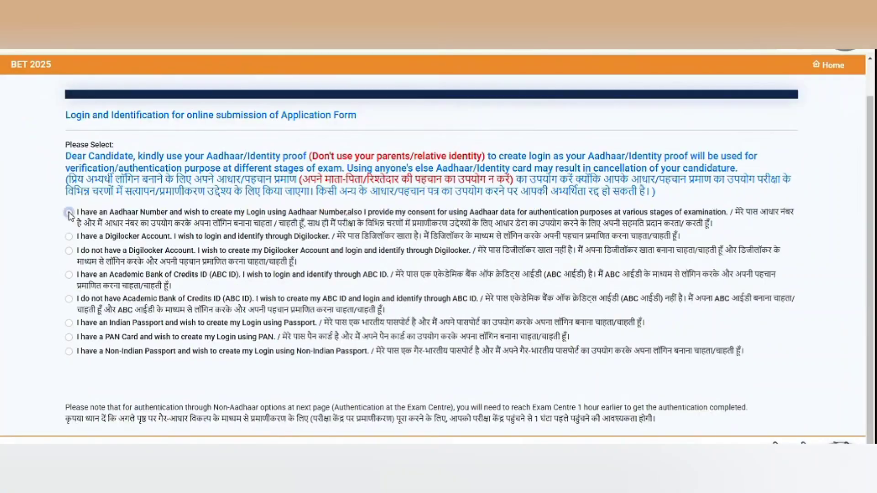
pyautogui.click(69, 212)
pyautogui.click(116, 392)
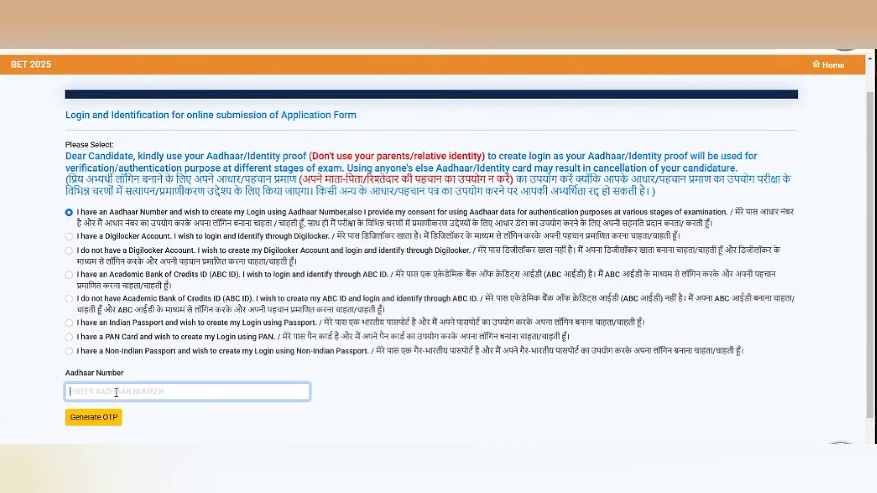
pyautogui.write('...')
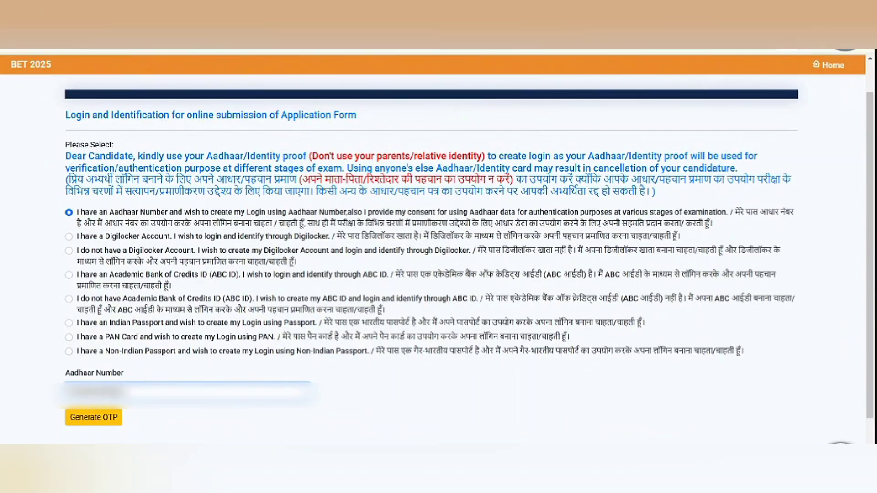
pyautogui.click(93, 418)
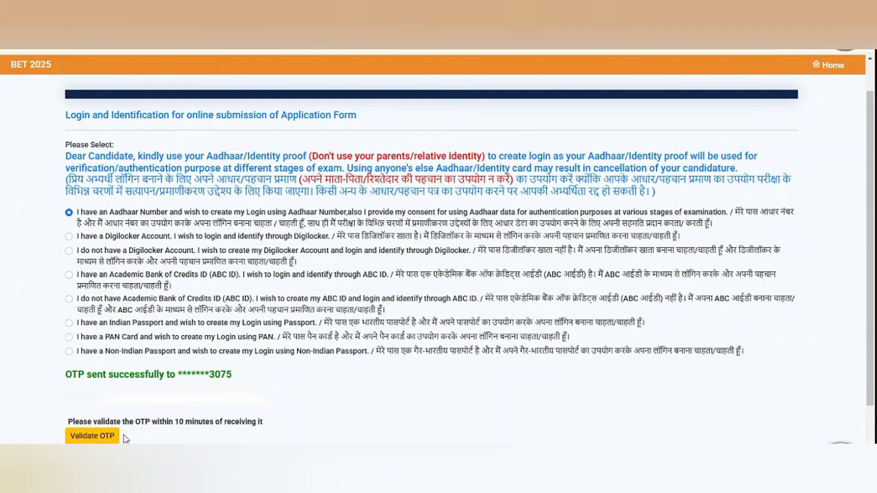
pyautogui.click(122, 399)
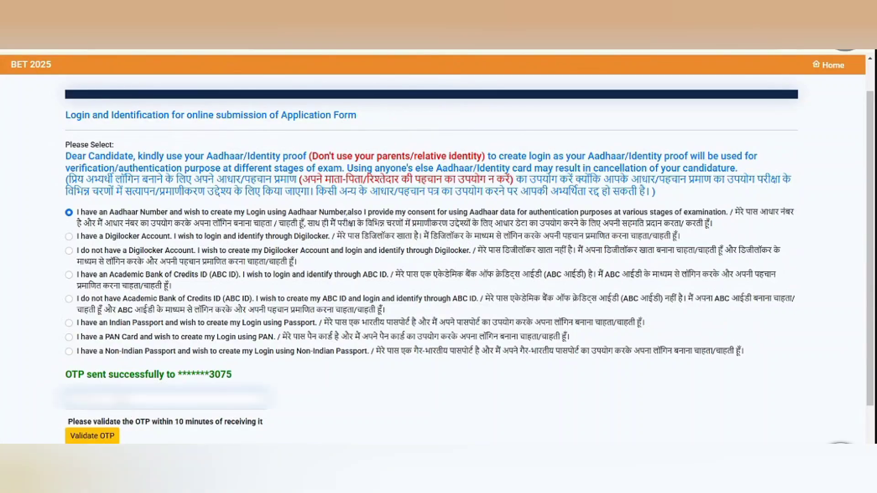
pyautogui.click(94, 437)
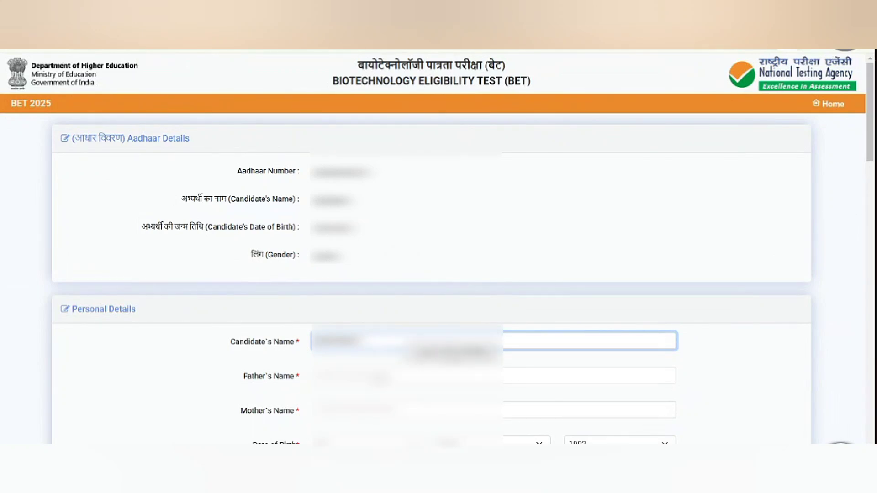
# Fill in the personal details, including identity type and identification number.
pyautogui.press('Tab')
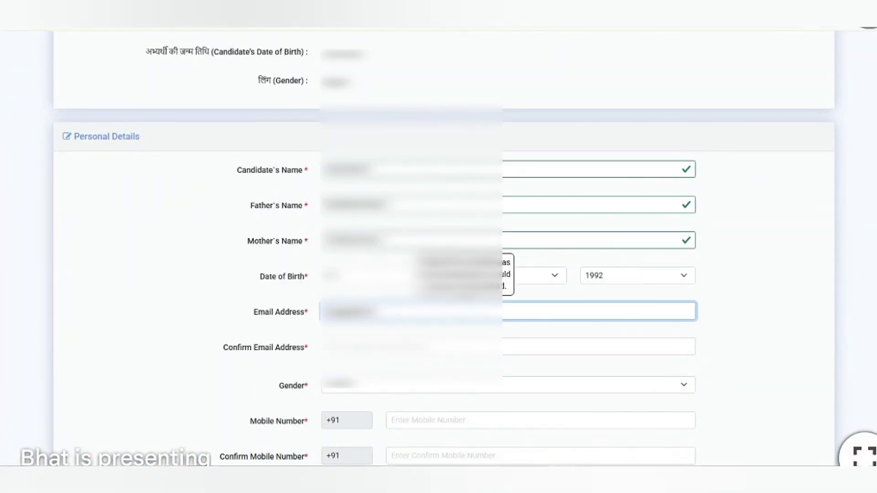
pyautogui.press('Tab')
pyautogui.scroll(-3, 473, 296)
pyautogui.click(474, 296)
pyautogui.click(434, 332)
pyautogui.click(396, 369)
pyautogui.click(365, 406)
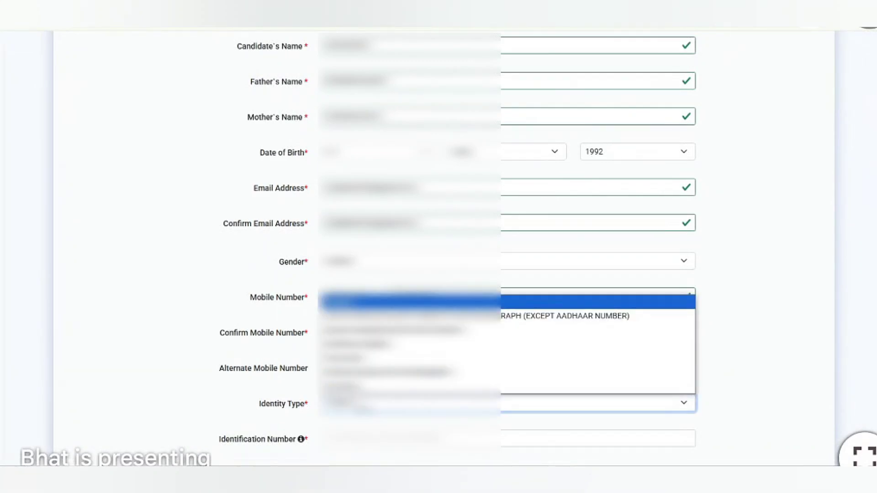
pyautogui.click(343, 386)
pyautogui.click(411, 438)
# Fill in the present address fields.
pyautogui.scroll(-7, 439, 246)
pyautogui.click(411, 212)
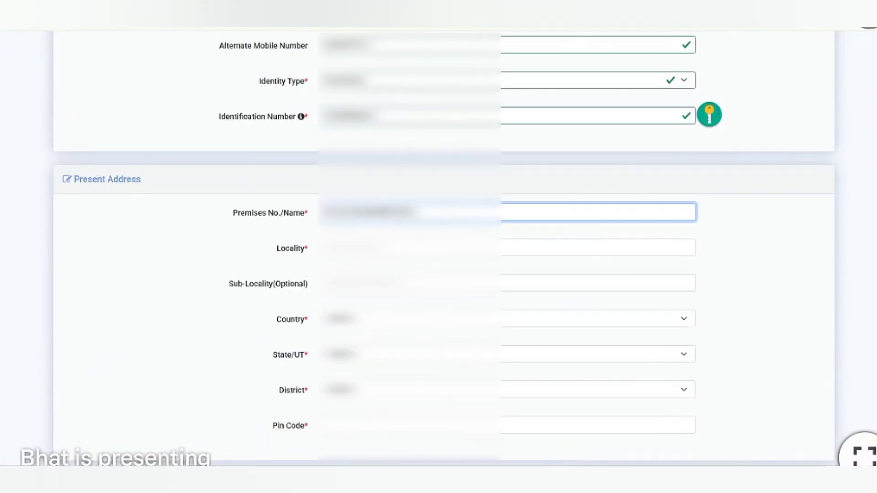
pyautogui.click(507, 247)
pyautogui.click(508, 283)
pyautogui.click(507, 389)
pyautogui.click(507, 425)
pyautogui.scroll(-7, 443, 247)
pyautogui.click(78, 180)
# Set and confirm the password, add a security question and answer, enter the security pin, and submit.
pyautogui.scroll(-6, 444, 247)
pyautogui.click(507, 228)
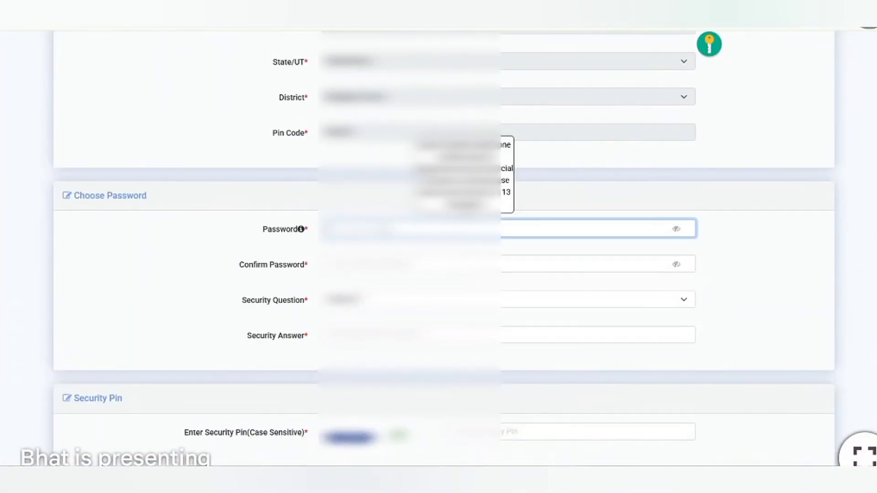
pyautogui.click(507, 264)
pyautogui.click(507, 300)
pyautogui.click(411, 330)
pyautogui.click(507, 335)
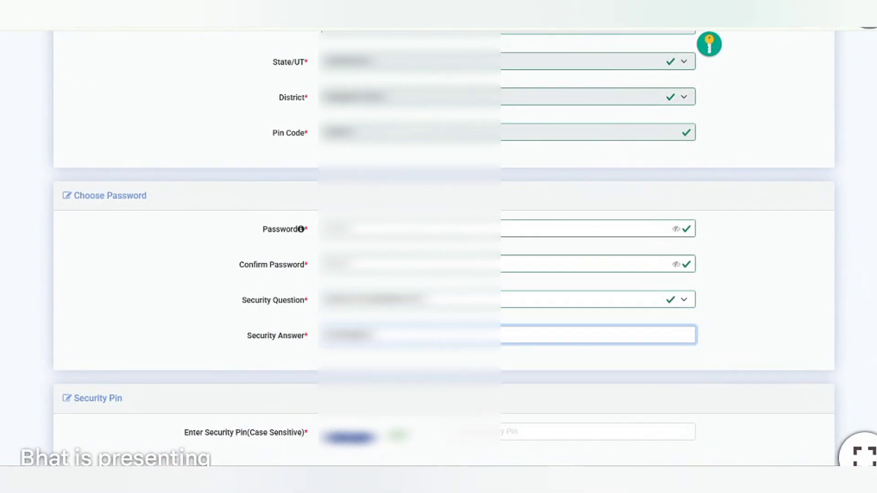
pyautogui.scroll(-3, 439, 247)
pyautogui.click(493, 304)
pyautogui.write('6352369')
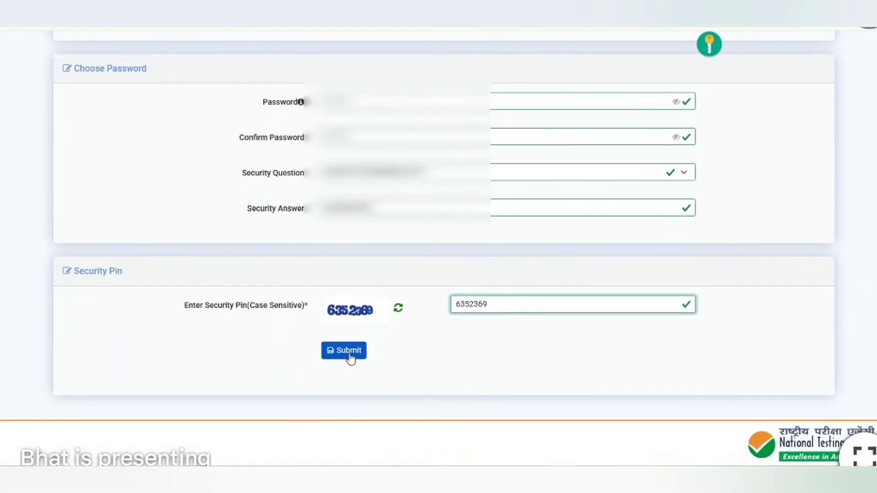
pyautogui.click(350, 355)
# Confirm name, father, mother, gender, date of birth, mobile, email and address as correct.
pyautogui.scroll(-3, 708, 44)
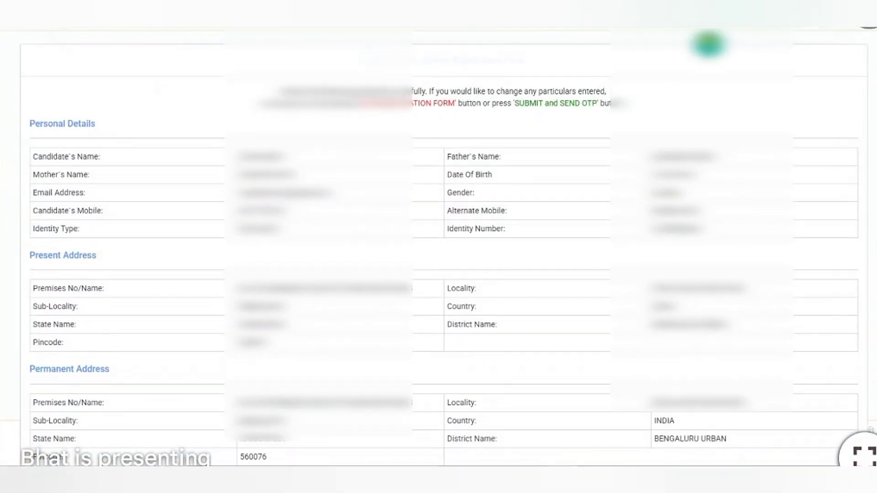
pyautogui.scroll(-5, 439, 246)
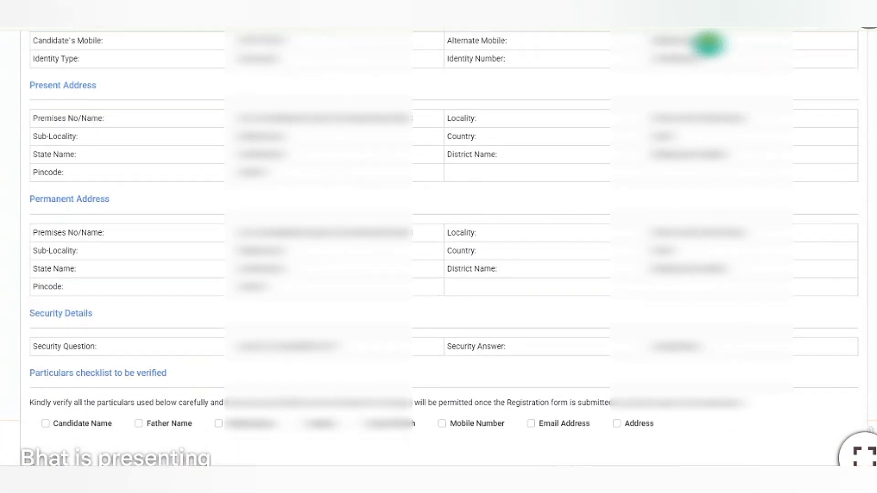
pyautogui.click(45, 282)
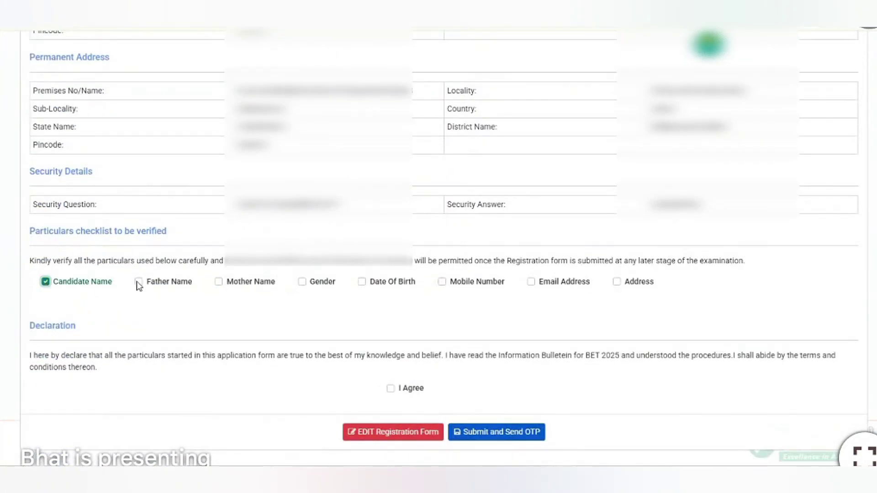
pyautogui.click(138, 282)
pyautogui.click(219, 283)
pyautogui.click(302, 283)
pyautogui.click(362, 282)
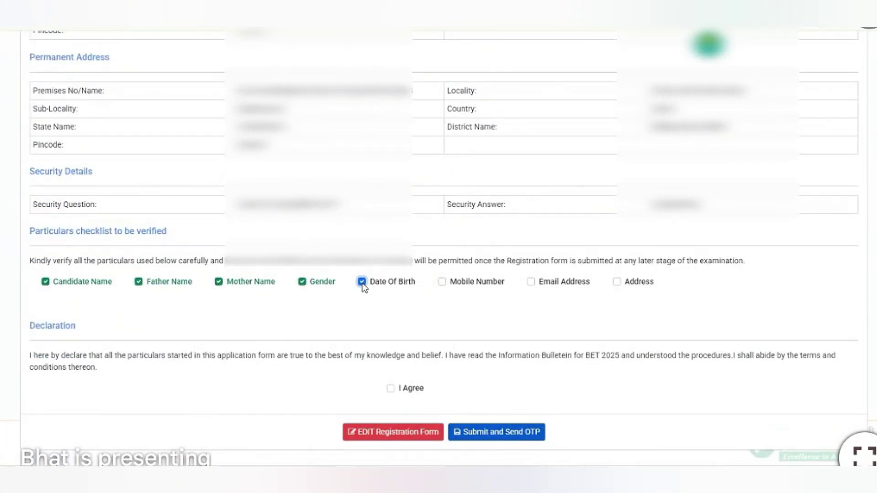
pyautogui.click(442, 282)
pyautogui.click(531, 282)
pyautogui.click(617, 281)
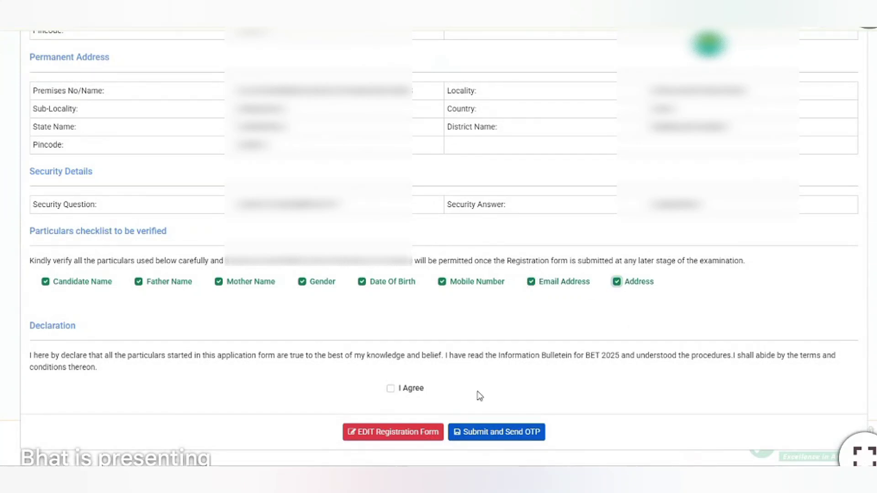
# Accept the declaration, submit the form with OTP request, and dismiss the thank-you message.
pyautogui.click(391, 389)
pyautogui.click(501, 437)
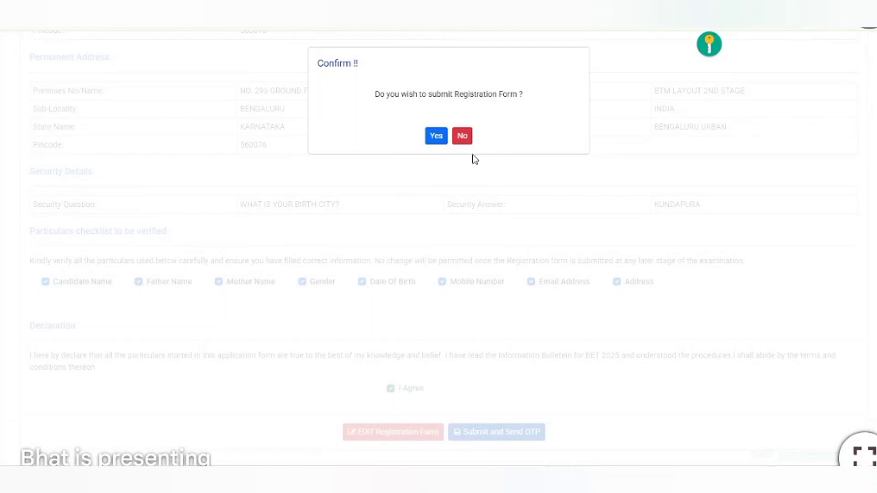
pyautogui.click(436, 136)
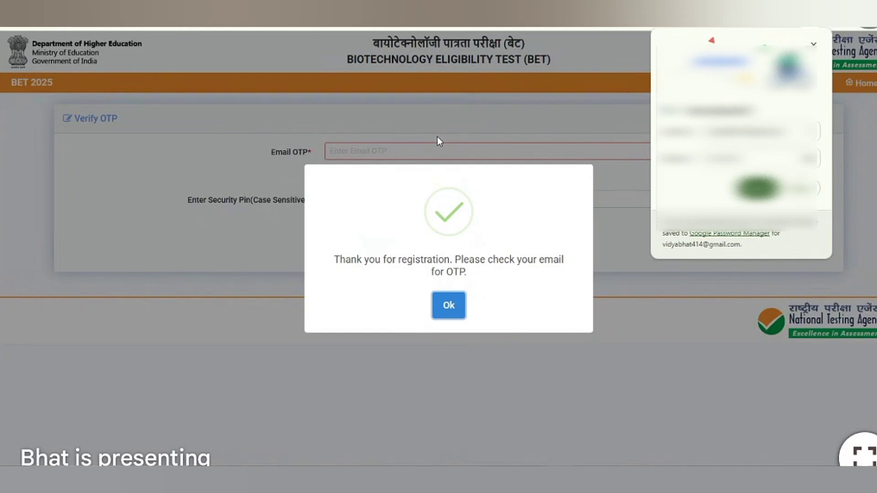
pyautogui.click(804, 191)
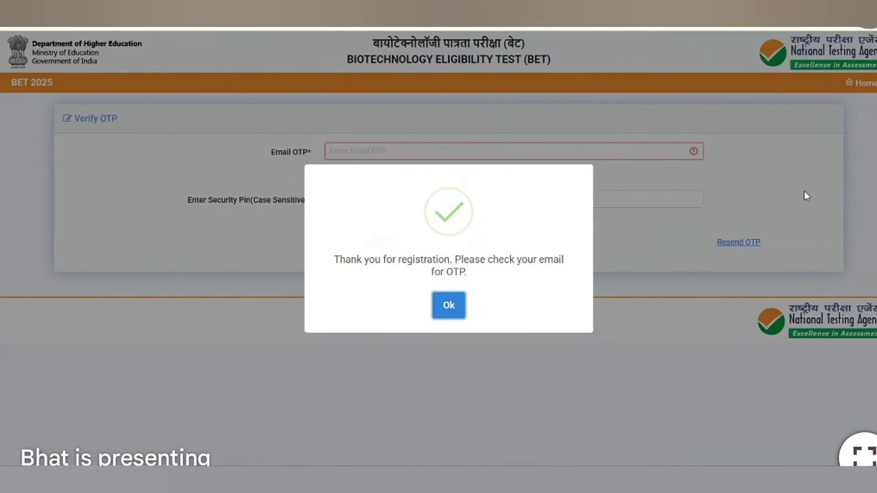
pyautogui.click(440, 315)
# Verify the registration with the emailed OTP and security pin.
pyautogui.write('...')
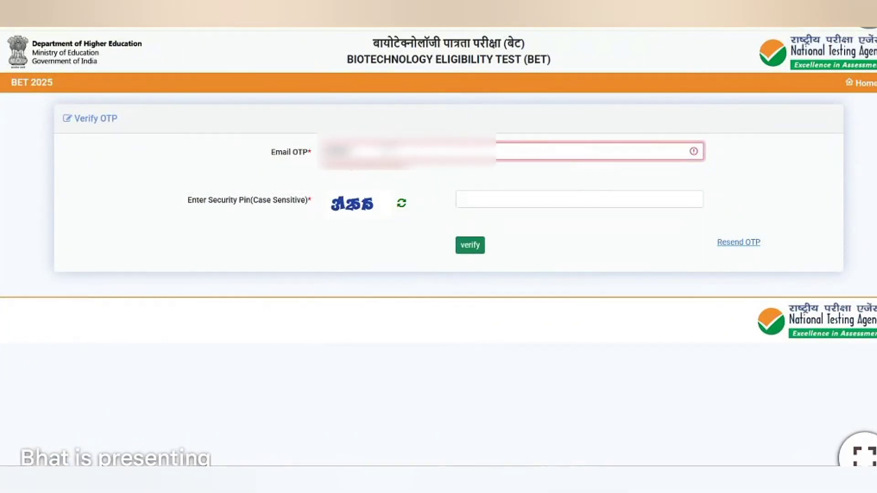
pyautogui.press('Tab')
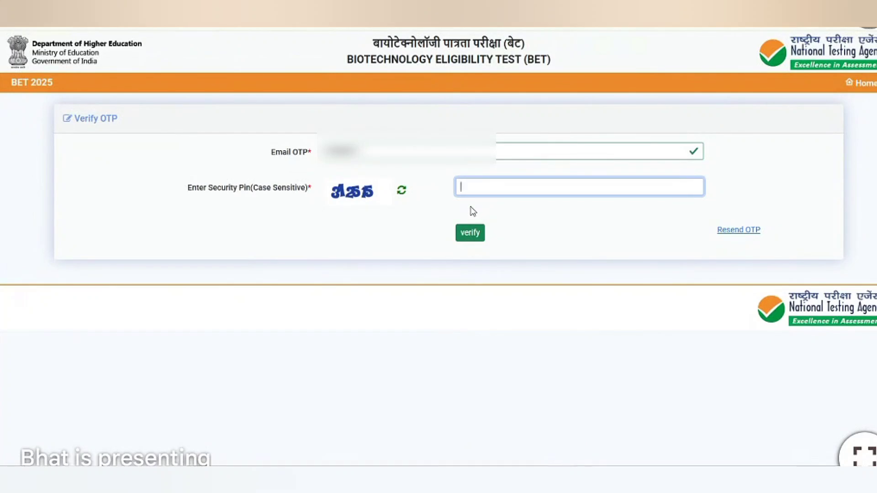
pyautogui.click(470, 232)
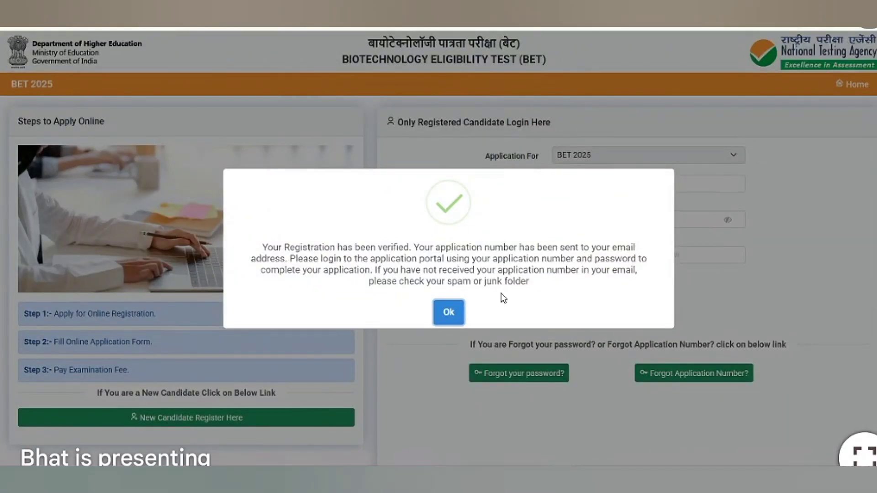
pyautogui.click(448, 313)
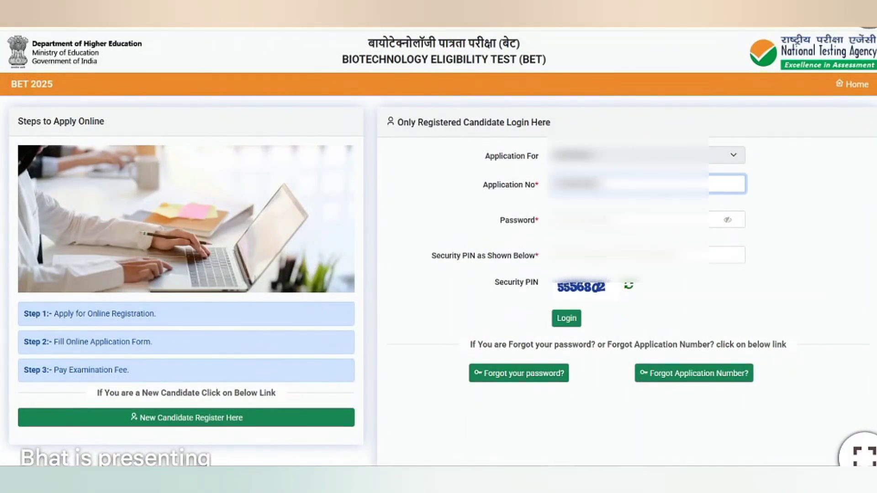
# Log in with the application number, password and security PIN.
pyautogui.write('••')
pyautogui.click(648, 220)
pyautogui.write('•••••')
pyautogui.click(647, 255)
pyautogui.write('5556802')
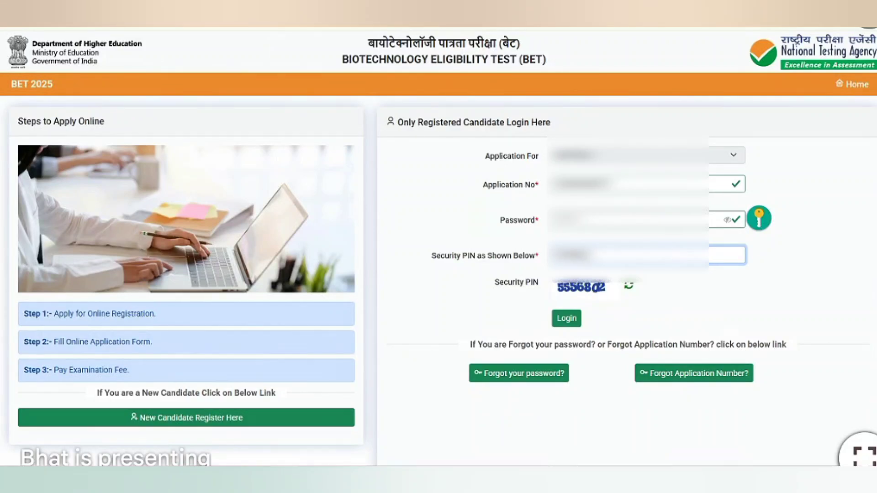
pyautogui.click(569, 322)
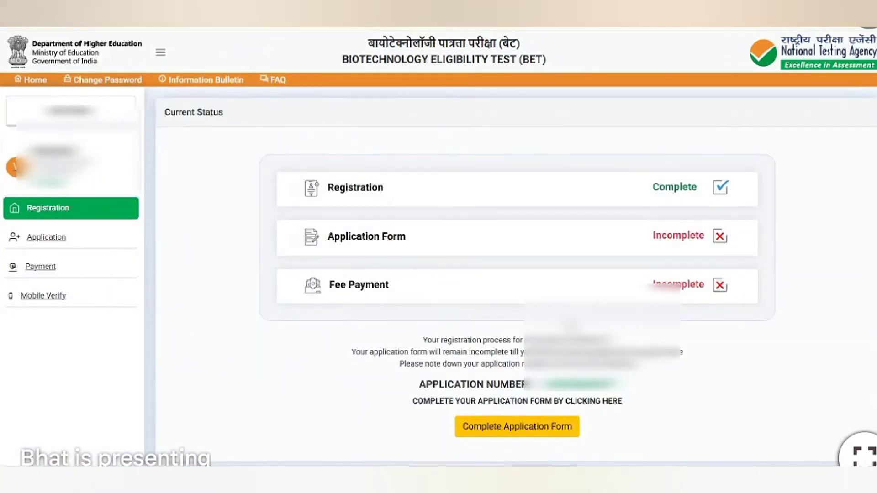
# Open the application form's Contact Details, enter the captcha, tick I AGREE, and save.
pyautogui.scroll(-2, 654, 274)
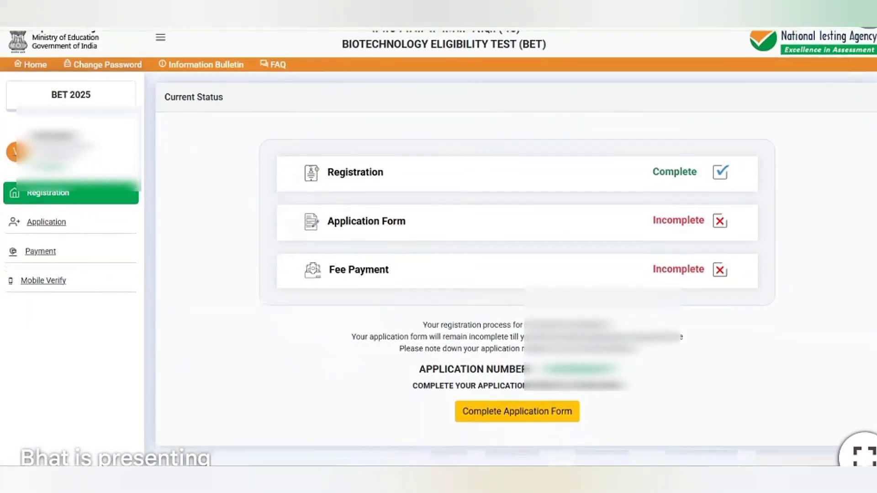
pyautogui.click(515, 366)
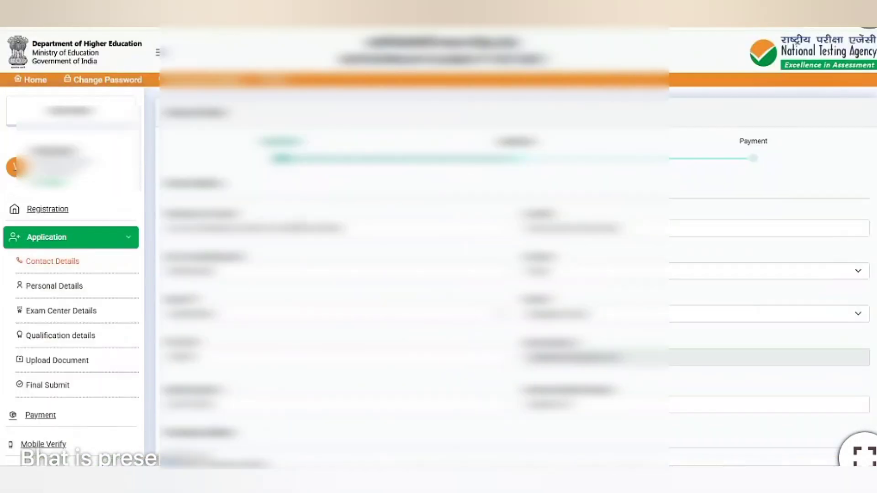
pyautogui.scroll(-5, 514, 366)
pyautogui.scroll(-4, 603, 317)
pyautogui.click(603, 317)
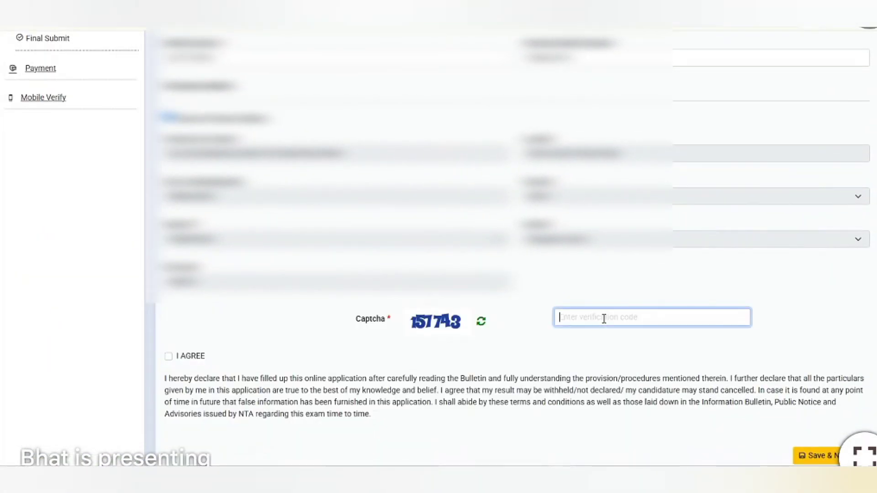
pyautogui.write('157743')
pyautogui.click(169, 356)
pyautogui.scroll(-2, 804, 334)
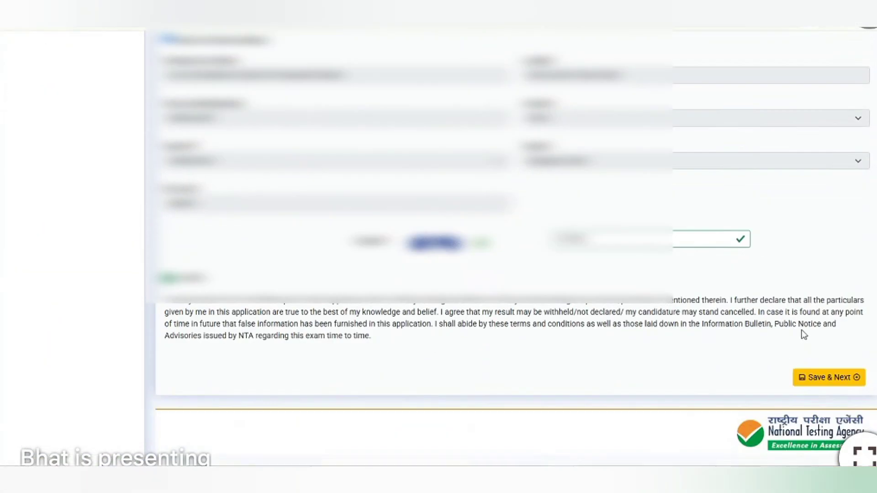
pyautogui.click(821, 382)
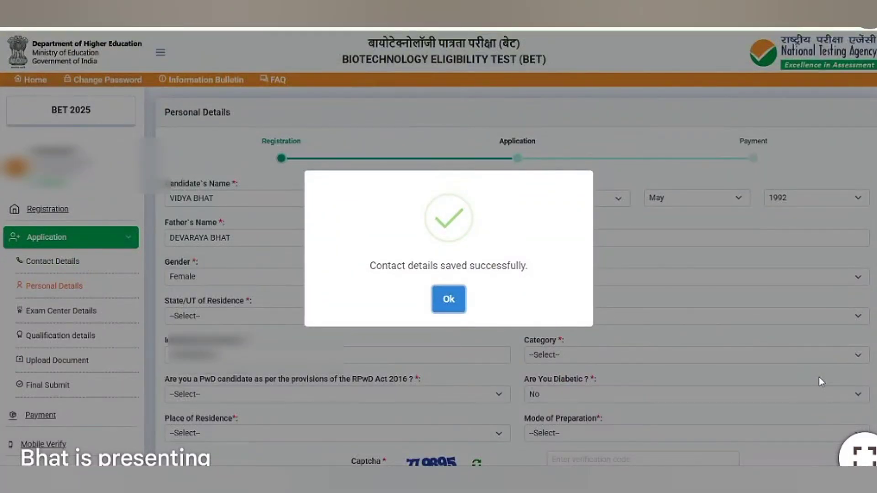
# Choose the state of residence, category and the following personal details answer.
pyautogui.click(456, 307)
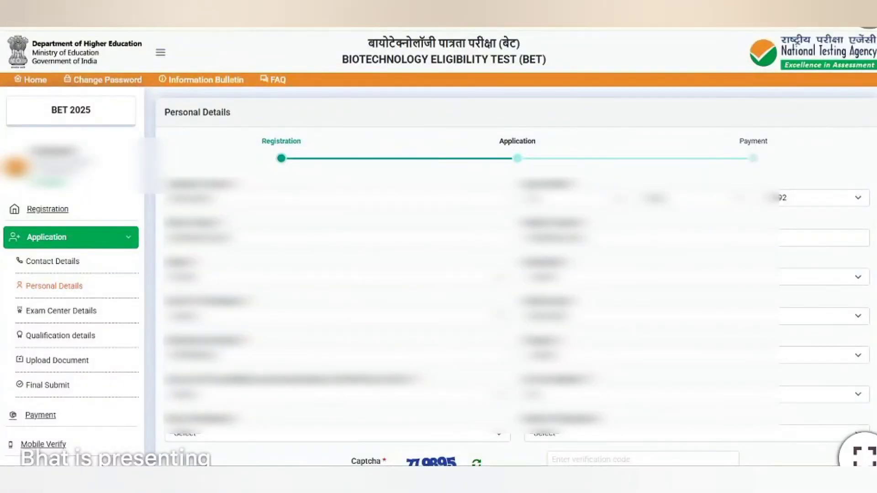
pyautogui.scroll(-2, 800, 201)
pyautogui.click(857, 205)
pyautogui.click(708, 240)
pyautogui.click(475, 244)
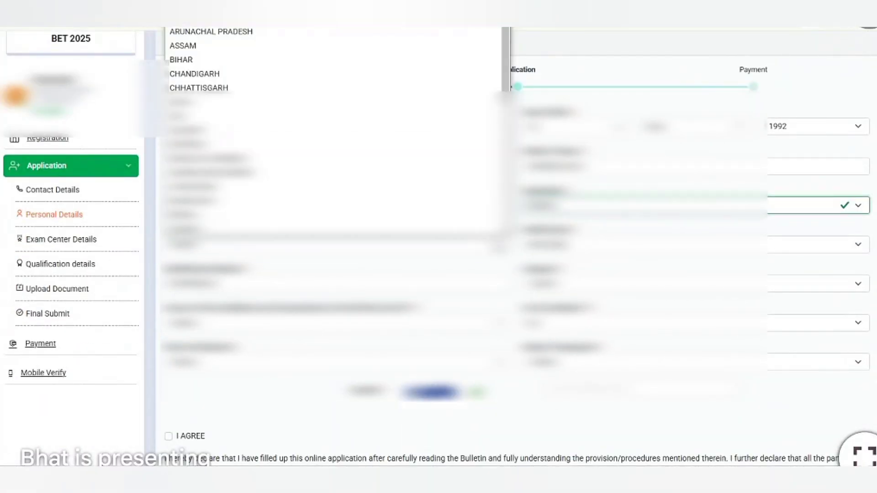
pyautogui.click(473, 204)
pyautogui.click(630, 248)
pyautogui.click(571, 284)
pyautogui.click(561, 314)
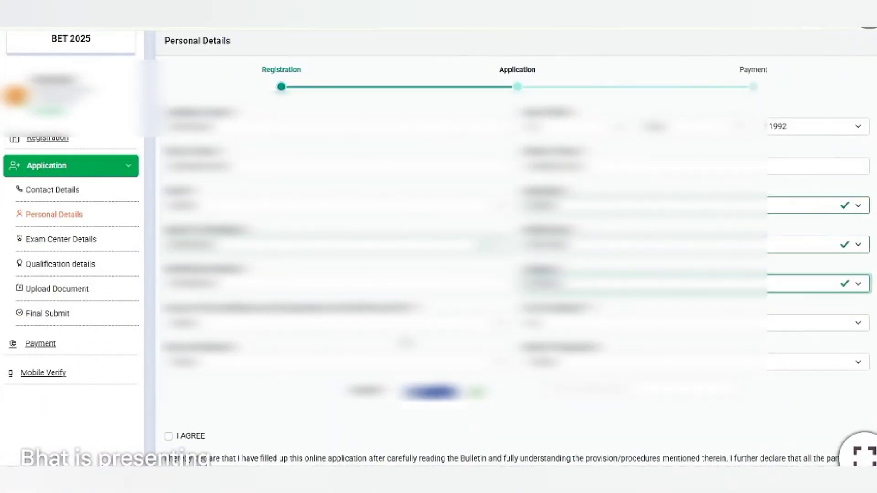
# Answer the PwD, place of residence and mode of preparation questions, enter the captcha, and agree.
pyautogui.click(477, 326)
pyautogui.click(472, 382)
pyautogui.click(607, 324)
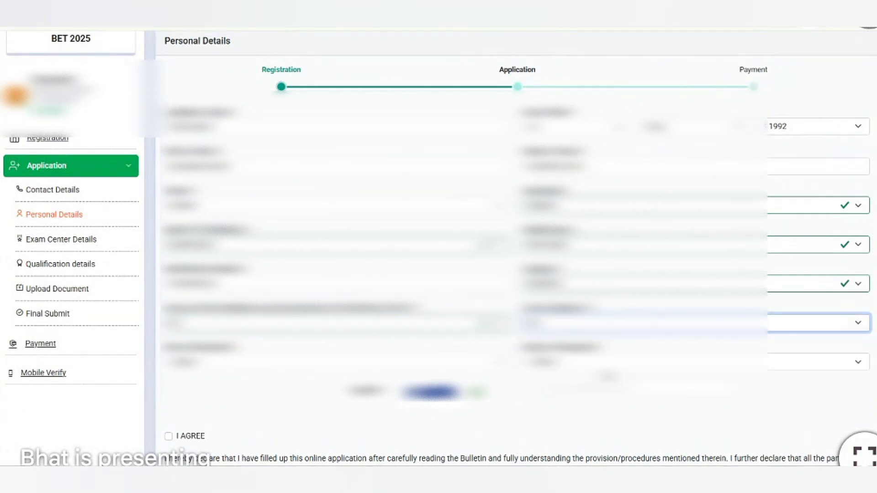
pyautogui.click(491, 363)
pyautogui.click(403, 398)
pyautogui.click(685, 362)
pyautogui.click(593, 389)
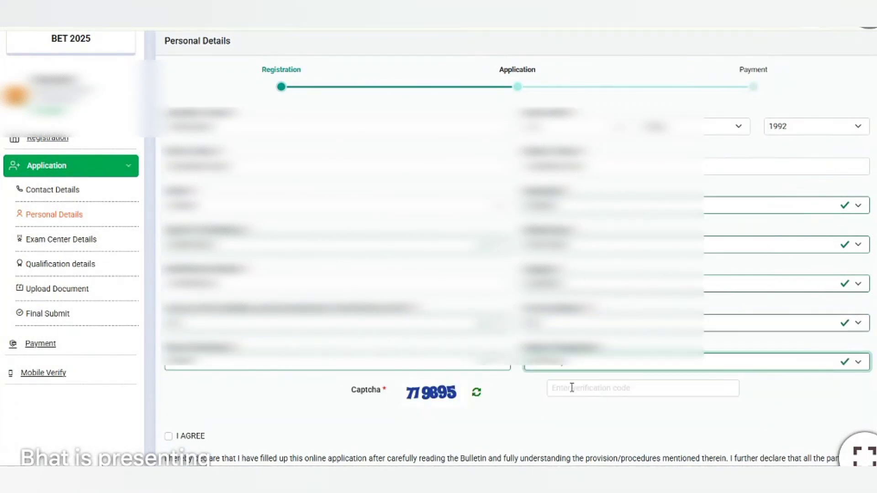
pyautogui.click(576, 388)
pyautogui.write('779895')
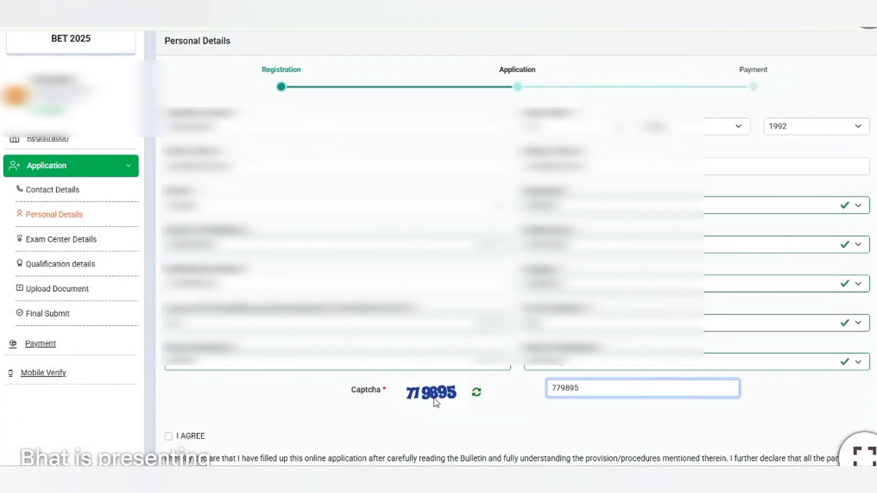
pyautogui.click(168, 436)
pyautogui.scroll(-3, 826, 297)
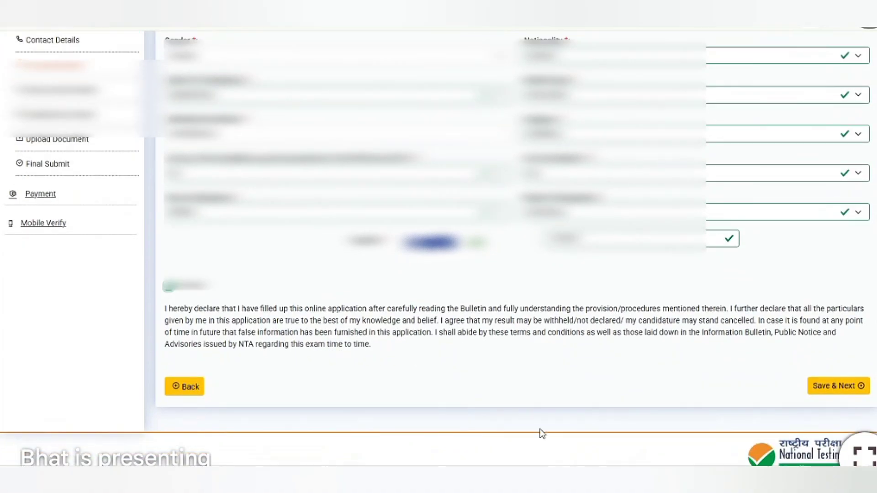
# Save the personal details and acknowledge the save confirmation.
pyautogui.click(822, 386)
pyautogui.click(446, 298)
pyautogui.scroll(-1, 447, 298)
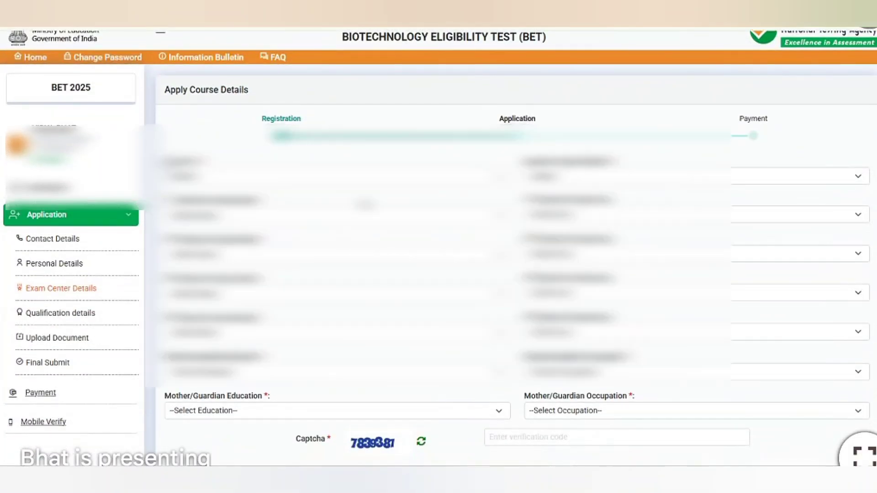
# Choose the first three exam centre city preferences, replacing a duplicate third-choice city.
pyautogui.click(549, 175)
pyautogui.click(539, 203)
pyautogui.click(450, 219)
pyautogui.click(337, 374)
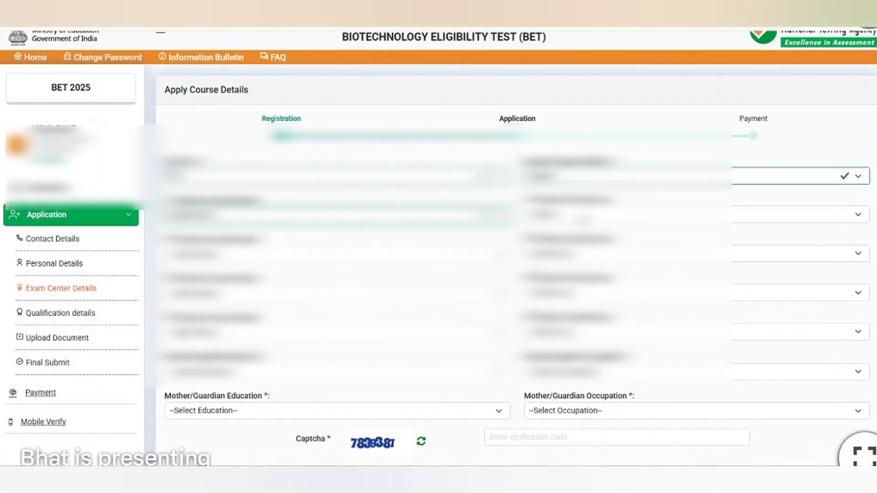
pyautogui.click(580, 216)
pyautogui.click(566, 258)
pyautogui.click(301, 256)
pyautogui.click(297, 185)
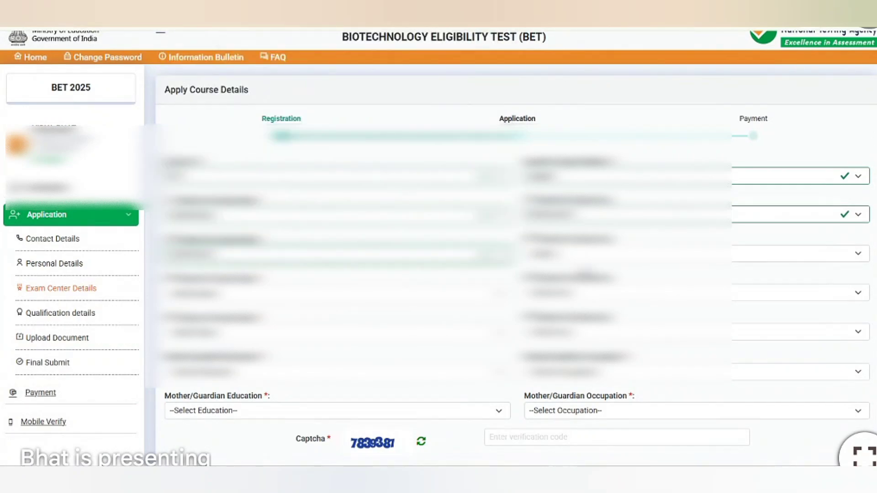
pyautogui.click(583, 258)
pyautogui.click(561, 296)
pyautogui.click(447, 97)
pyautogui.click(582, 254)
pyautogui.click(561, 296)
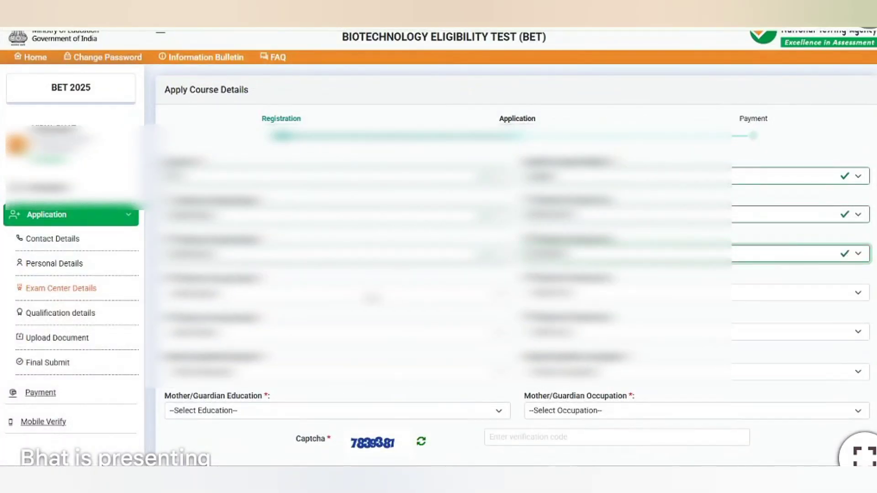
# Choose the state and city for the fourth, fifth and sixth exam centre preferences.
pyautogui.click(319, 293)
pyautogui.click(310, 210)
pyautogui.click(580, 292)
pyautogui.click(565, 320)
pyautogui.click(336, 336)
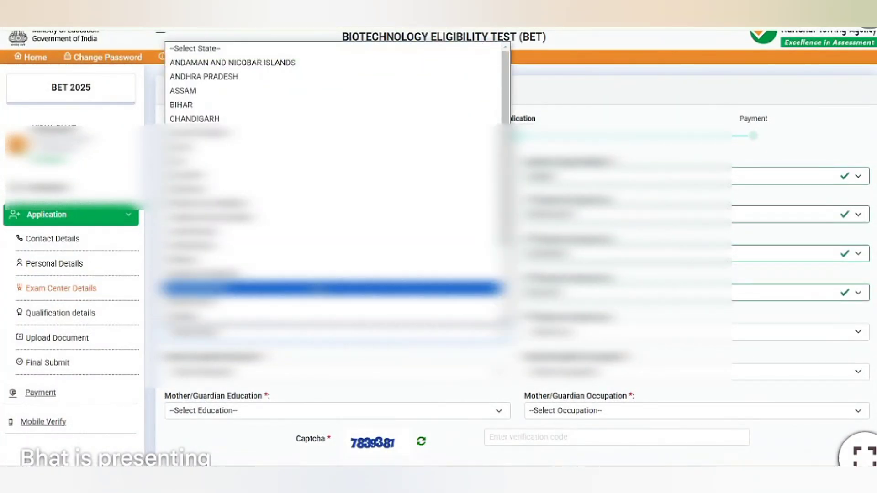
pyautogui.click(319, 260)
pyautogui.click(566, 330)
pyautogui.click(548, 354)
pyautogui.click(288, 373)
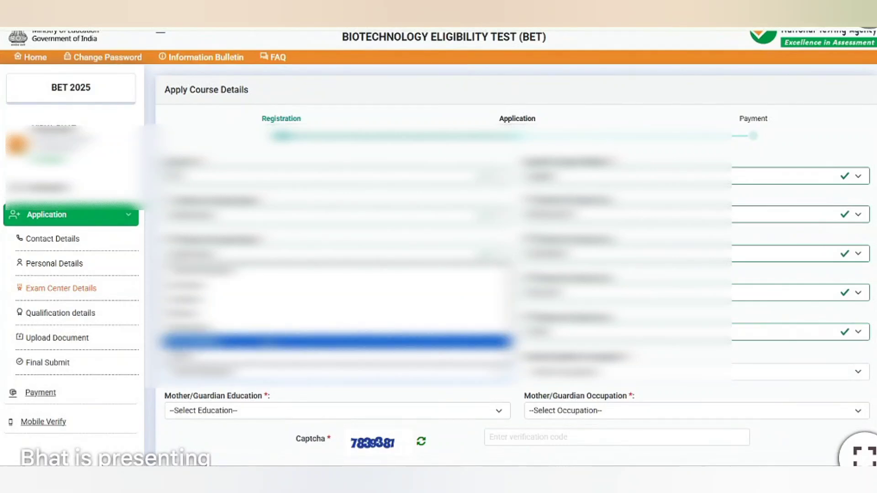
pyautogui.click(264, 314)
pyautogui.click(582, 372)
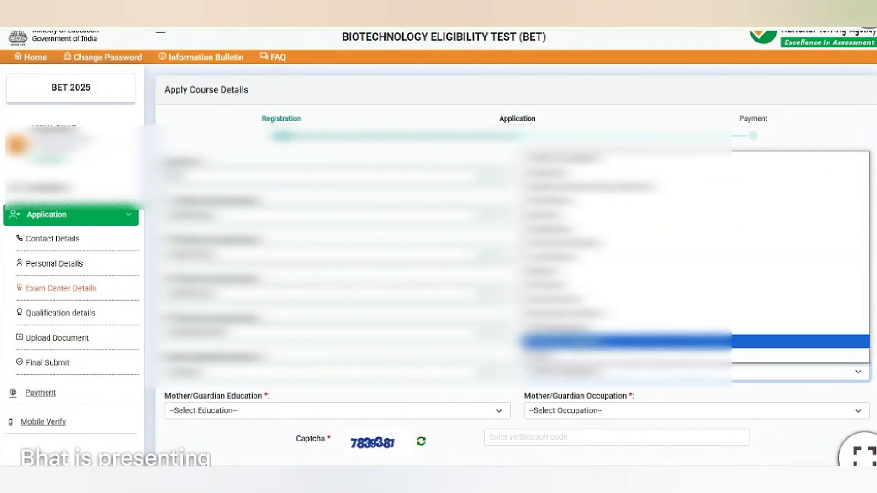
pyautogui.click(582, 342)
# Set mother/guardian education to Matriculate and occupation to Self-Employment.
pyautogui.click(225, 410)
pyautogui.click(224, 359)
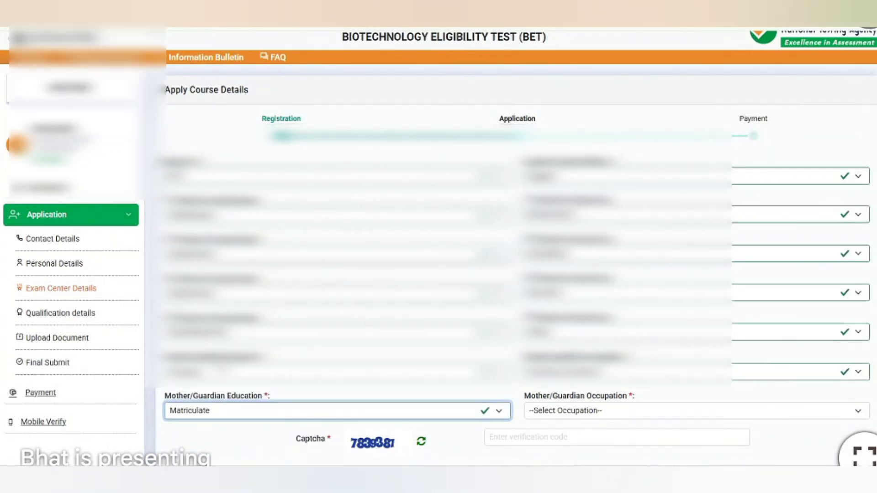
pyautogui.click(580, 411)
pyautogui.click(567, 379)
# Enter the captcha, accept the declaration and save the exam centre details.
pyautogui.scroll(-2, 558, 379)
pyautogui.click(539, 337)
pyautogui.write('7839381')
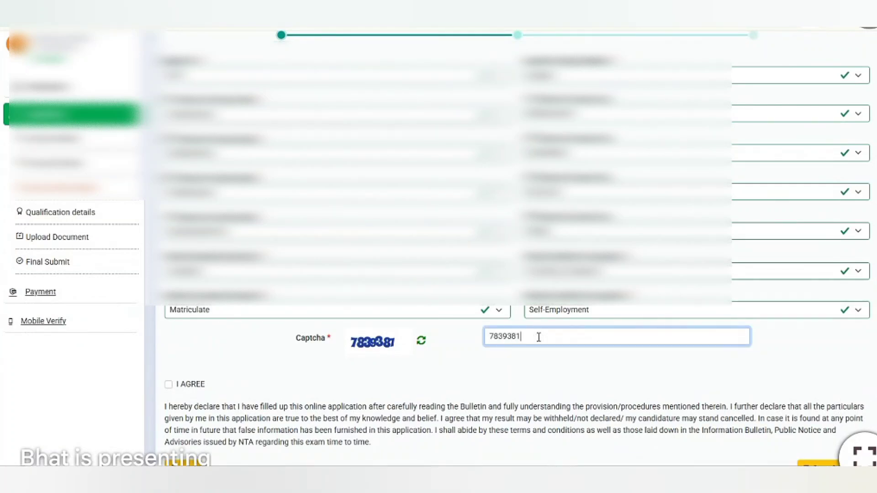
pyautogui.click(169, 384)
pyautogui.scroll(-2, 503, 365)
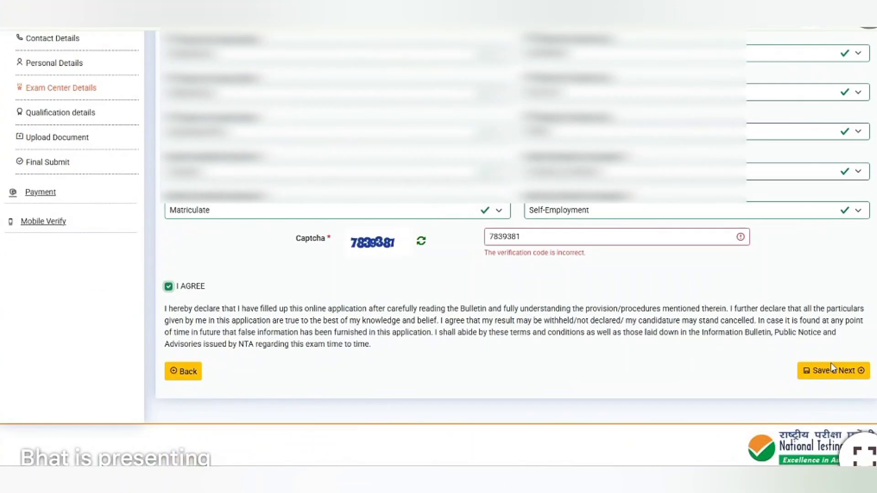
pyautogui.click(545, 238)
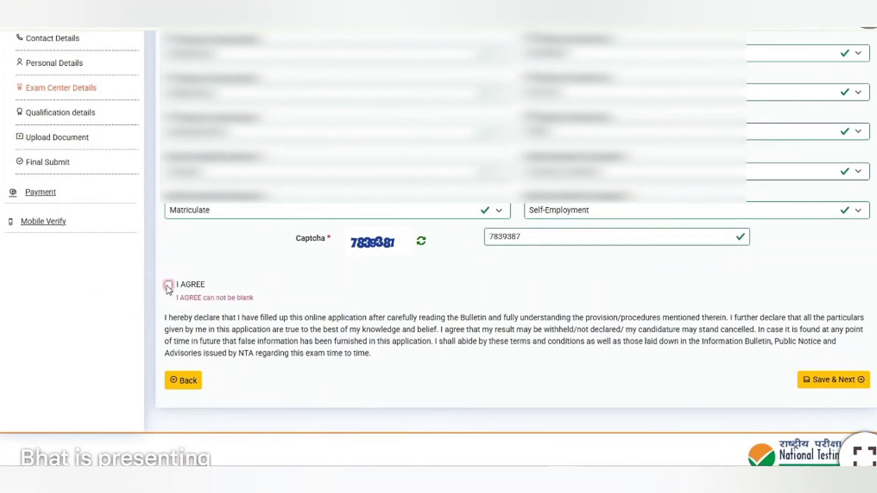
pyautogui.click(817, 371)
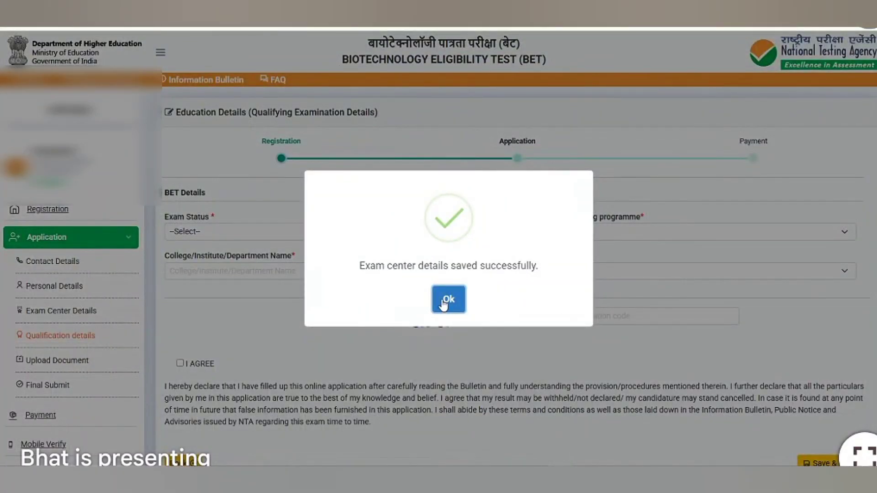
# Dismiss the exam centre saved notice and choose the programme being applied for.
pyautogui.click(446, 300)
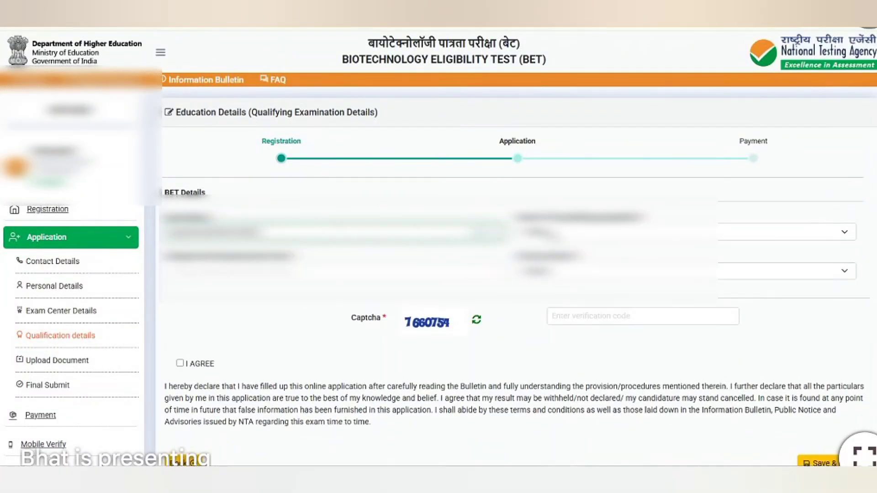
pyautogui.click(844, 232)
pyautogui.moveTo(850, 50); pyautogui.dragTo(852, 92)
pyautogui.click(594, 143)
pyautogui.press('Tab')
pyautogui.press('capslock')
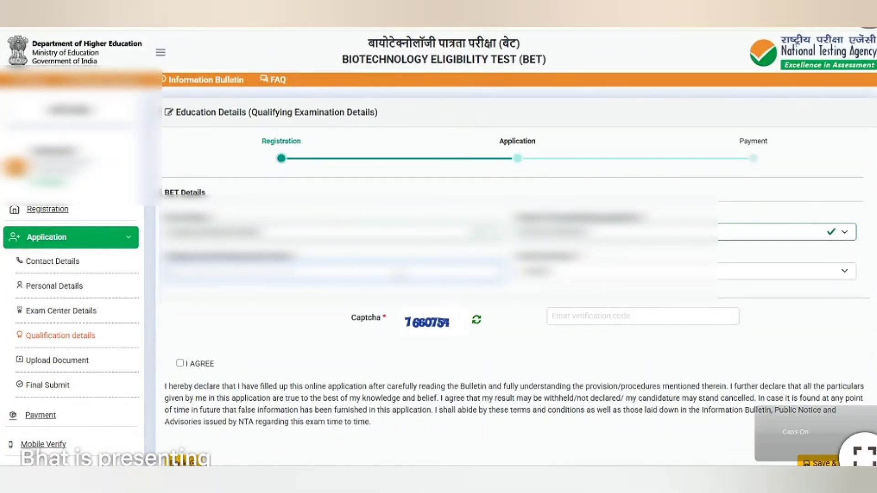
# Pick the qualification option, enter the captcha and save the qualification details.
pyautogui.click(844, 271)
pyautogui.click(736, 141)
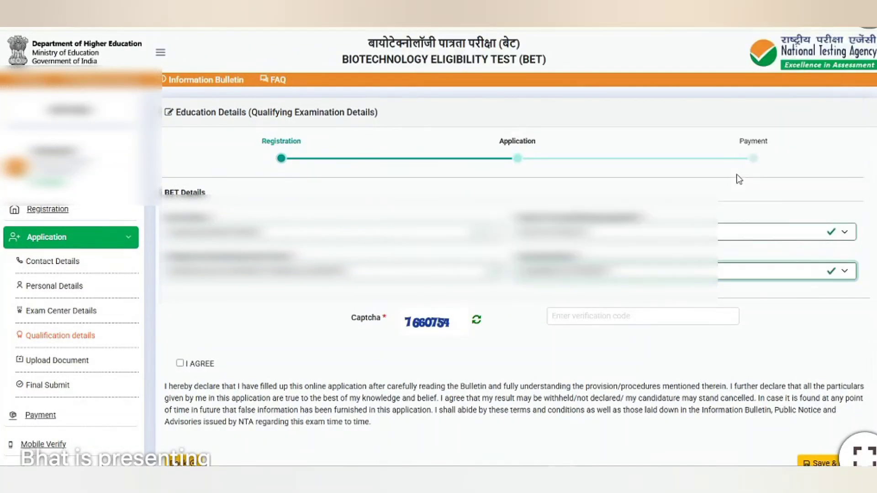
pyautogui.click(843, 274)
pyautogui.click(843, 274)
pyautogui.click(588, 315)
pyautogui.write('7660')
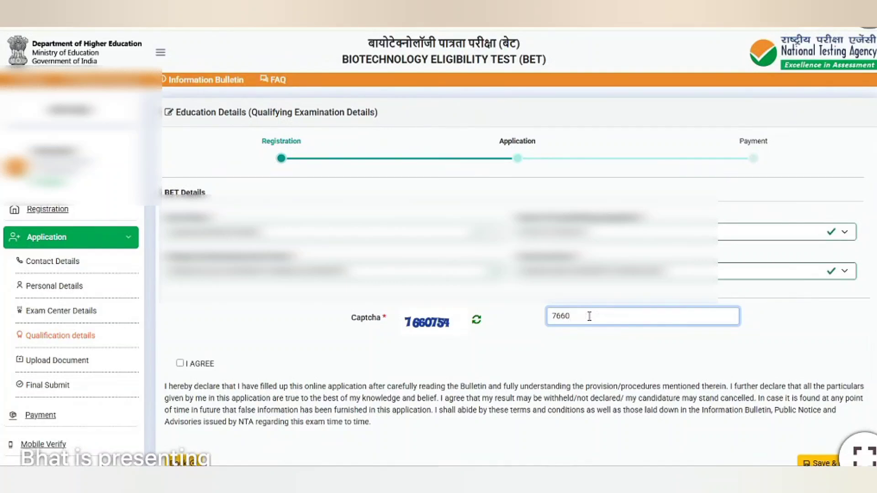
pyautogui.click(837, 428)
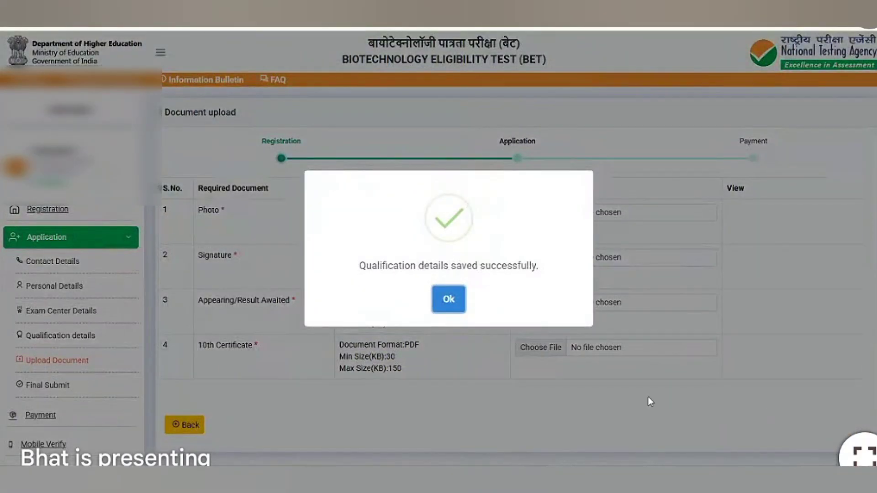
# Upload the photo and signature files from Downloads.
pyautogui.click(452, 308)
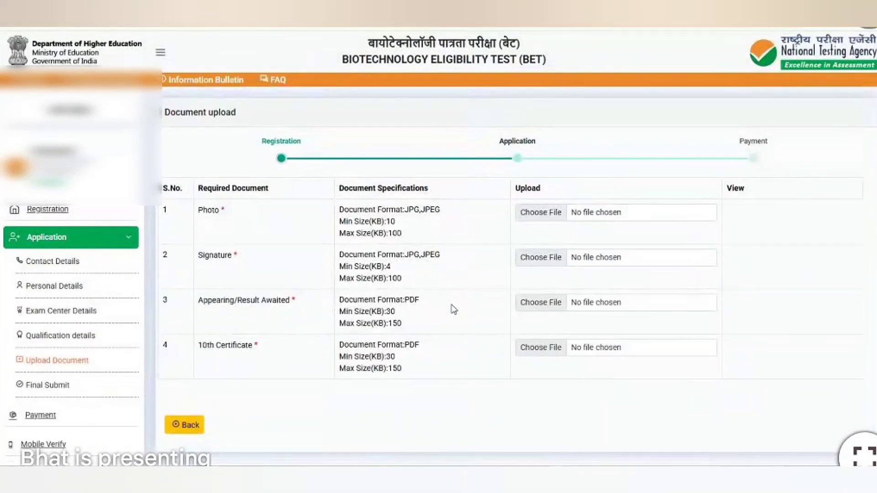
pyautogui.click(550, 213)
pyautogui.doubleClick(520, 140)
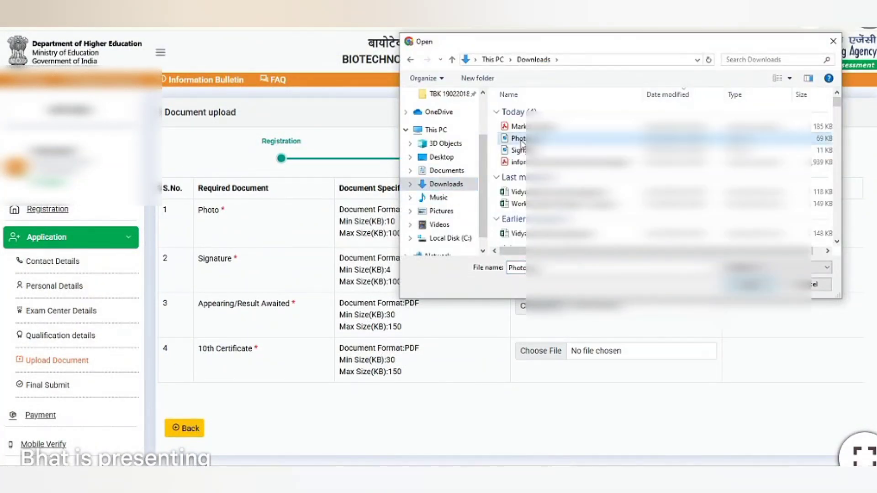
pyautogui.click(452, 305)
pyautogui.click(541, 268)
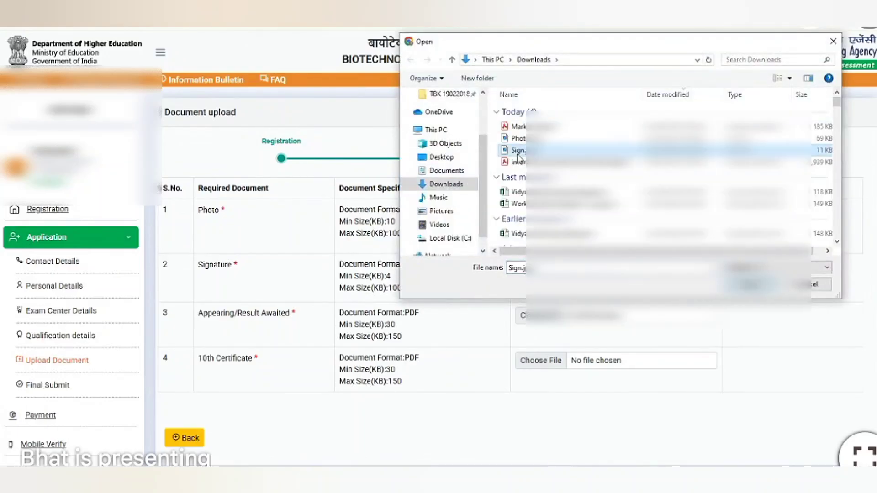
pyautogui.doubleClick(521, 140)
pyautogui.click(450, 298)
# Upload the appearing/result awaited PDF and 10th certificate PDF, then save the documents.
pyautogui.click(542, 322)
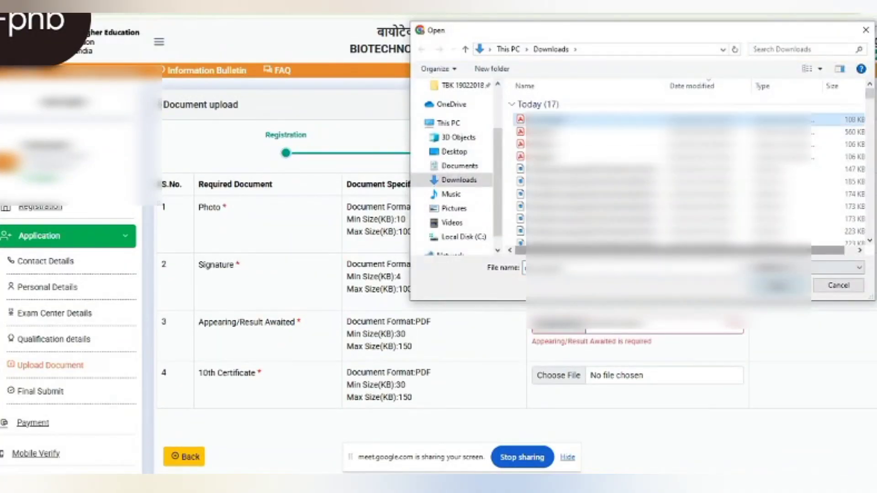
pyautogui.doubleClick(544, 144)
pyautogui.click(545, 375)
pyautogui.doubleClick(544, 144)
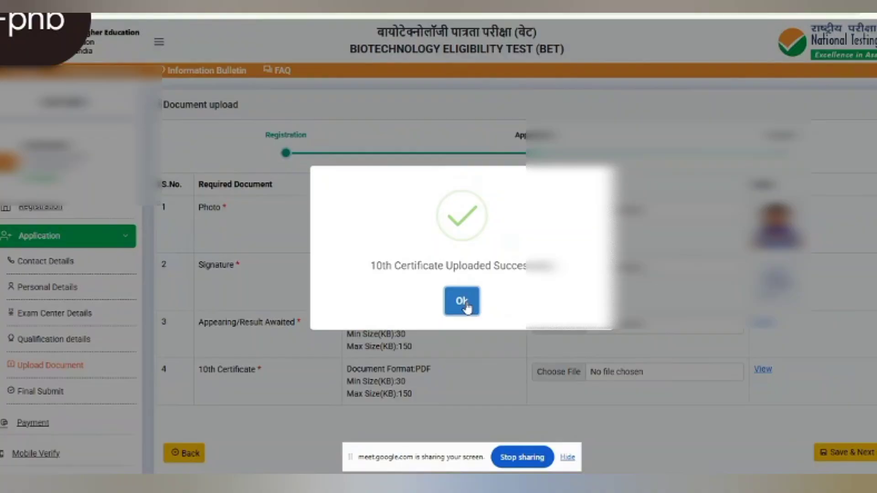
pyautogui.click(461, 301)
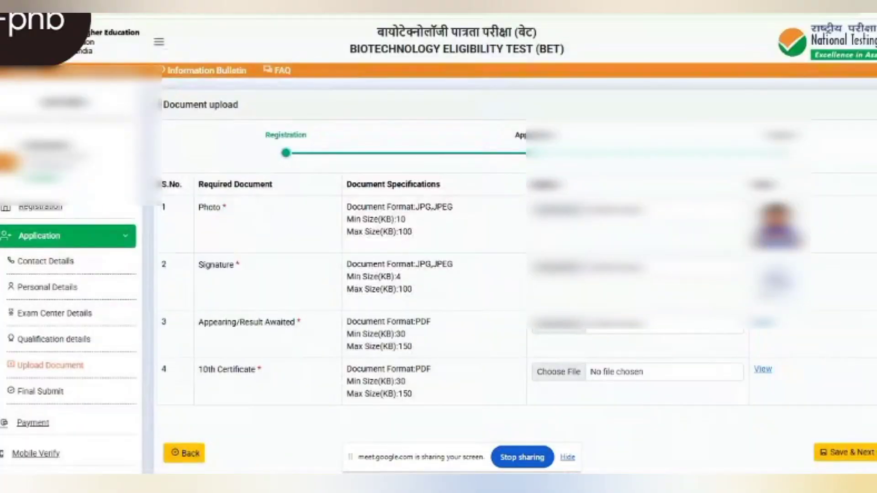
pyautogui.scroll(-2, 837, 391)
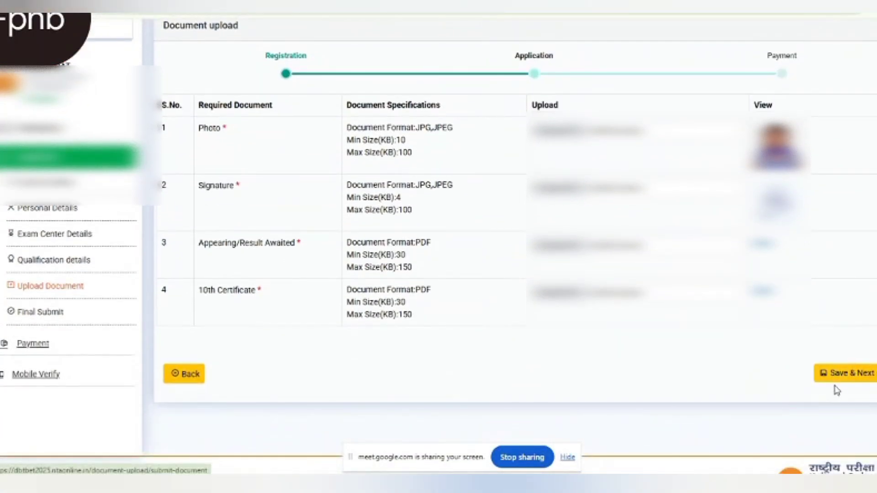
pyautogui.click(840, 373)
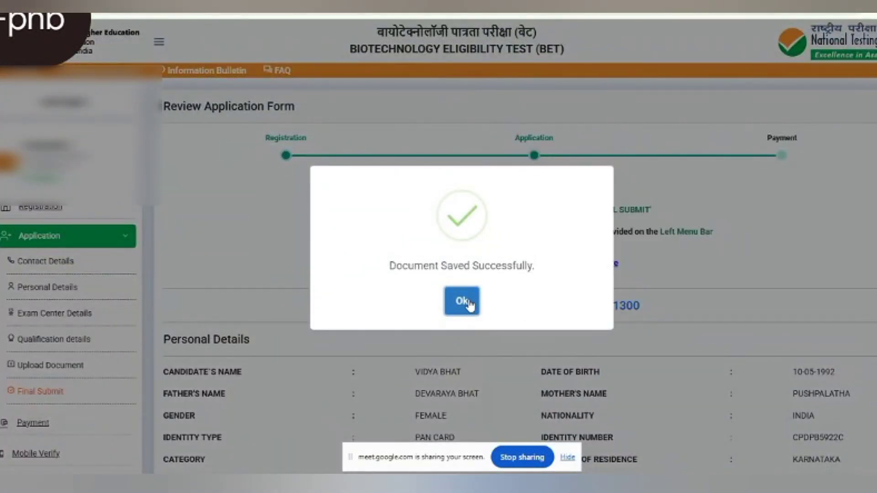
# Open mobile verification from the review page and request an OTP with the captcha.
pyautogui.click(462, 301)
pyautogui.scroll(-20, 469, 305)
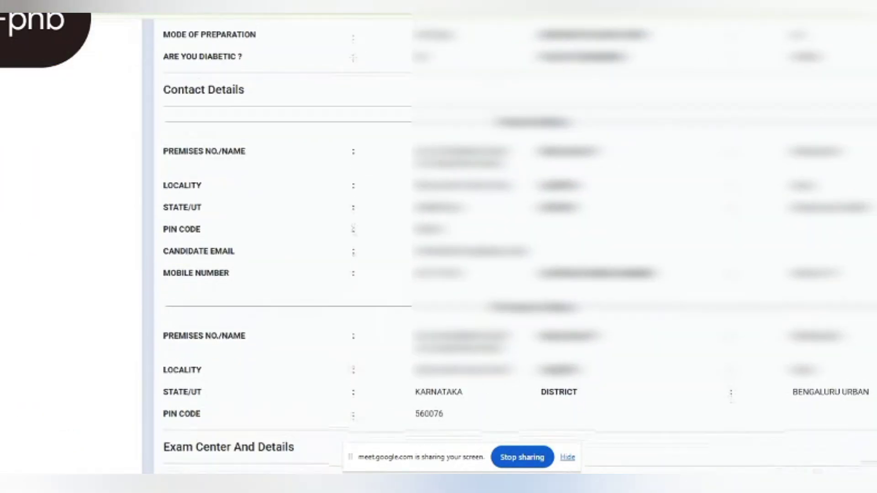
pyautogui.scroll(-7, 469, 305)
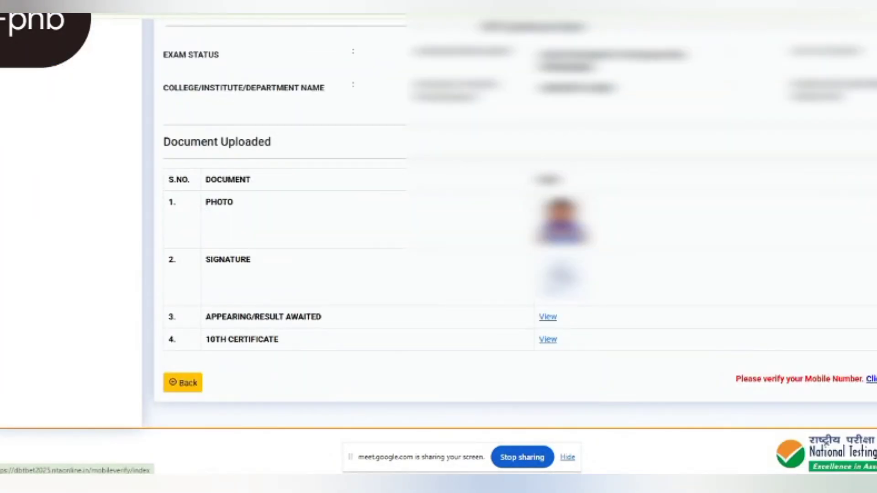
pyautogui.click(871, 379)
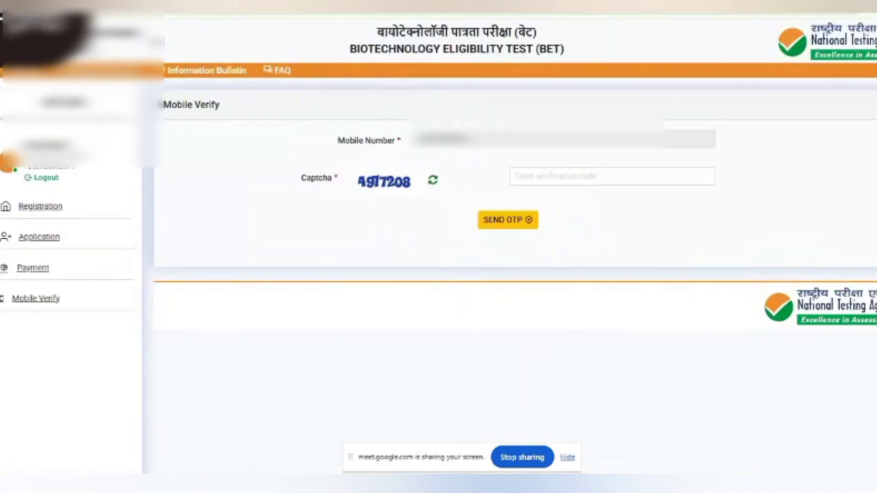
pyautogui.click(539, 172)
pyautogui.write('4977208')
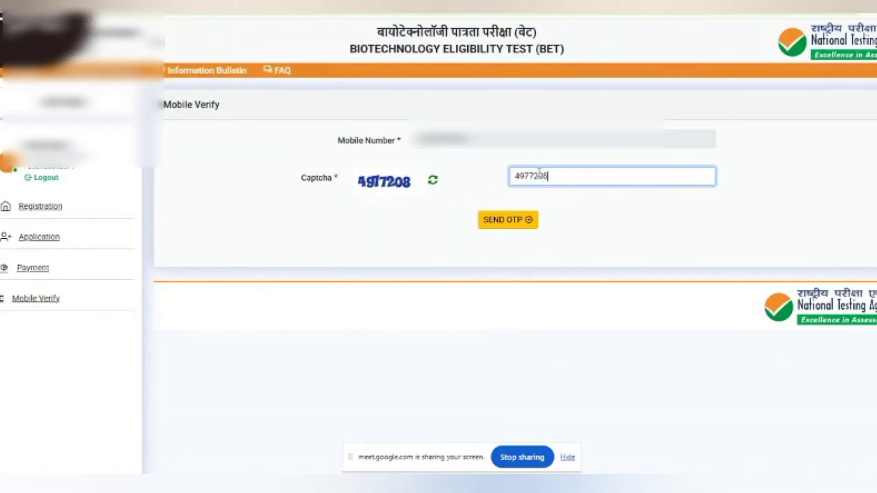
pyautogui.click(503, 224)
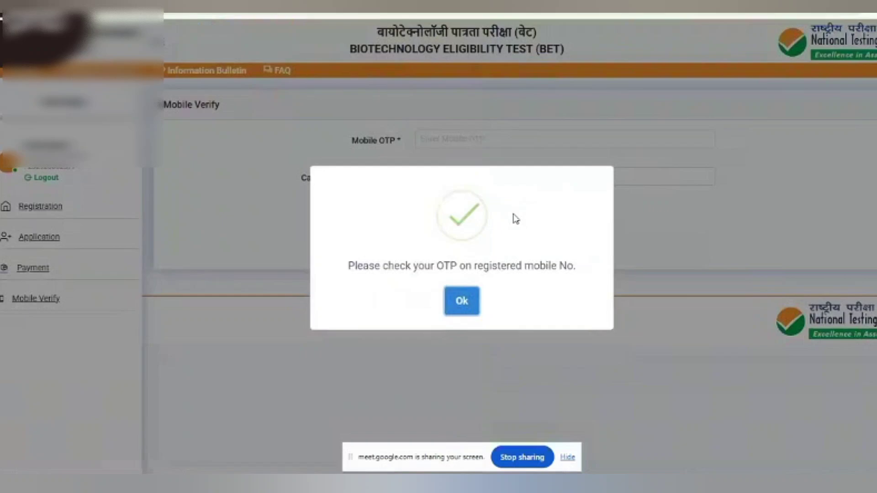
# Enter the refreshed captcha and verify the mobile number with the OTP.
pyautogui.click(468, 306)
pyautogui.click(565, 181)
pyautogui.write('9603443')
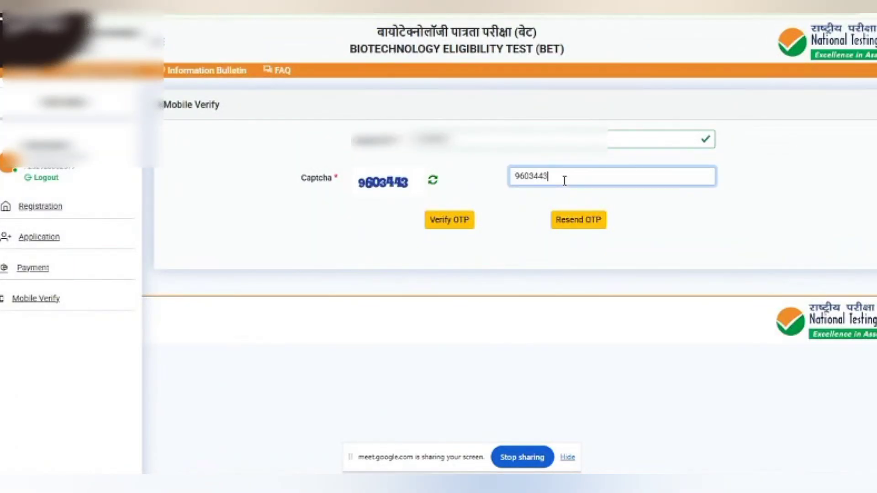
pyautogui.click(444, 222)
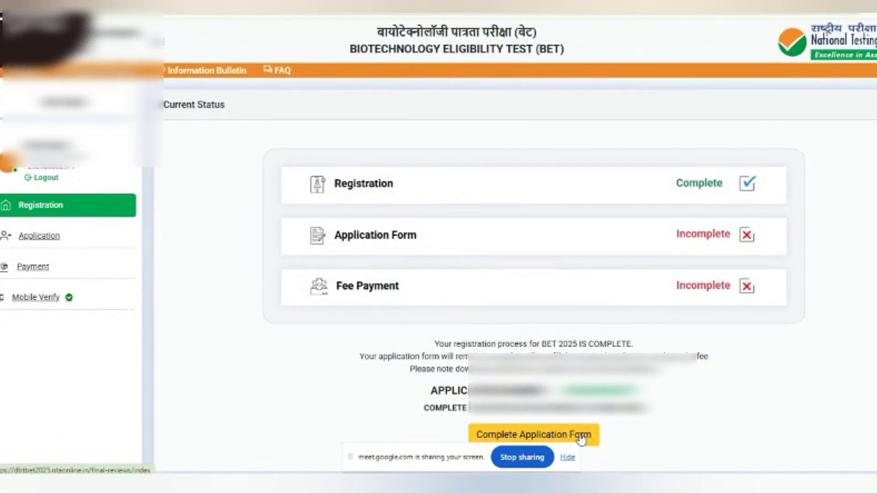
# Continue to the complete application form and open the final submission checklist.
pyautogui.click(581, 439)
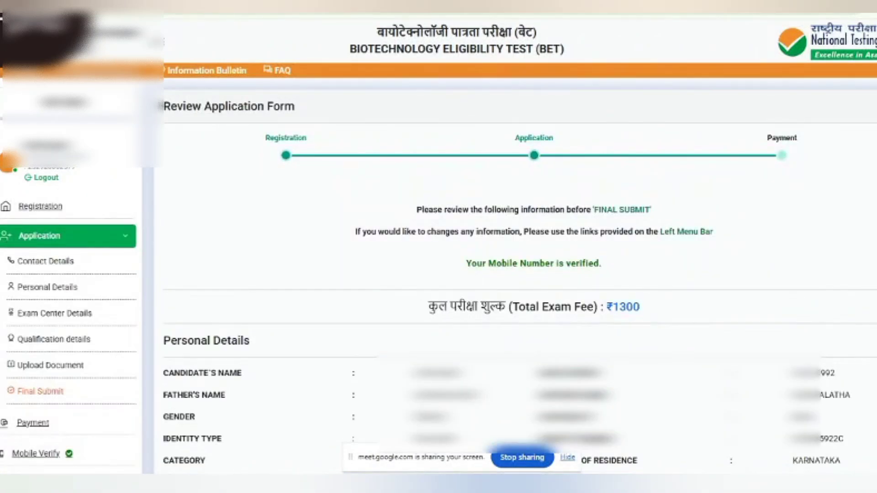
pyautogui.scroll(-20, 439, 247)
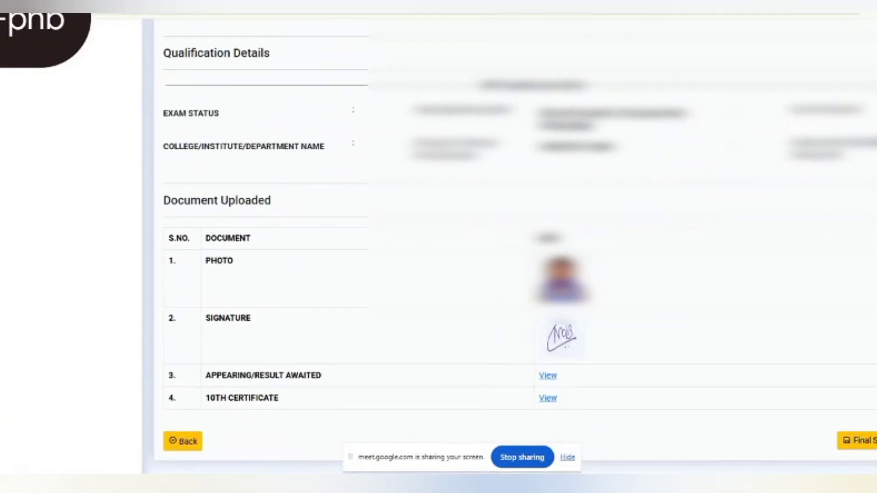
pyautogui.scroll(-2, 439, 246)
pyautogui.click(863, 382)
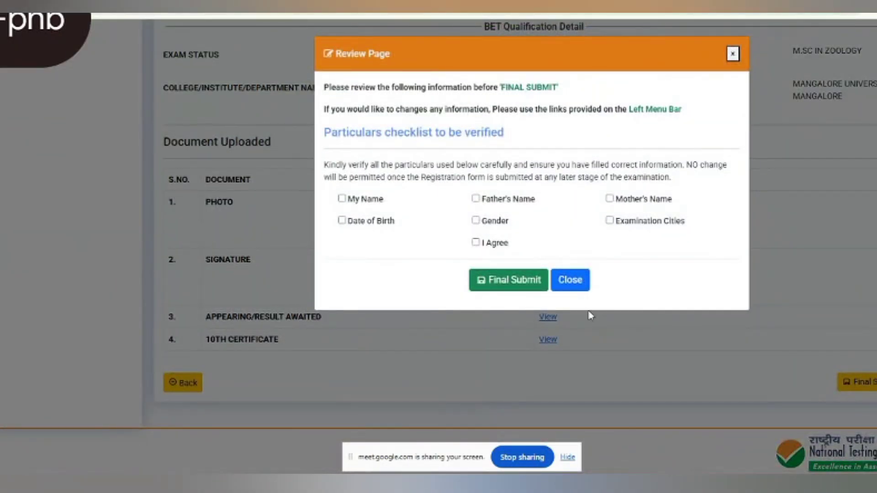
# Confirm Name, Father's Name, Date of Birth and Gender, agree, and final-submit the form.
pyautogui.click(342, 199)
pyautogui.click(475, 198)
pyautogui.click(342, 221)
pyautogui.click(476, 221)
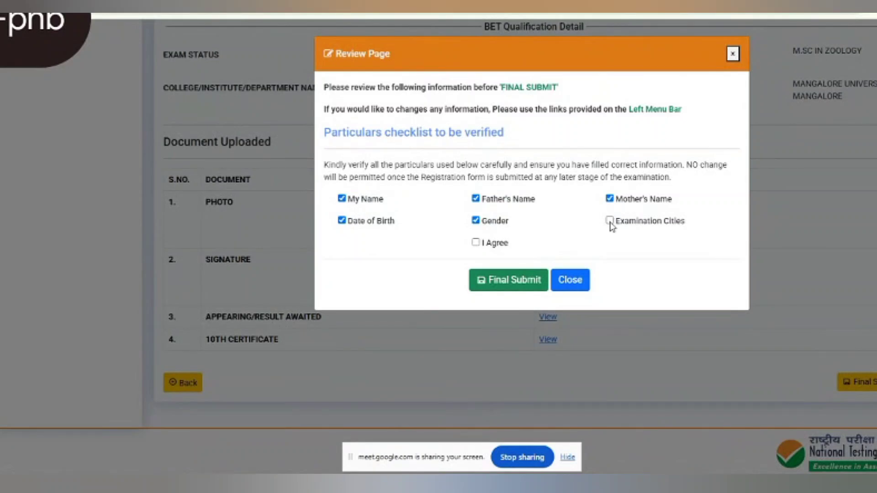
pyautogui.click(476, 243)
pyautogui.click(490, 280)
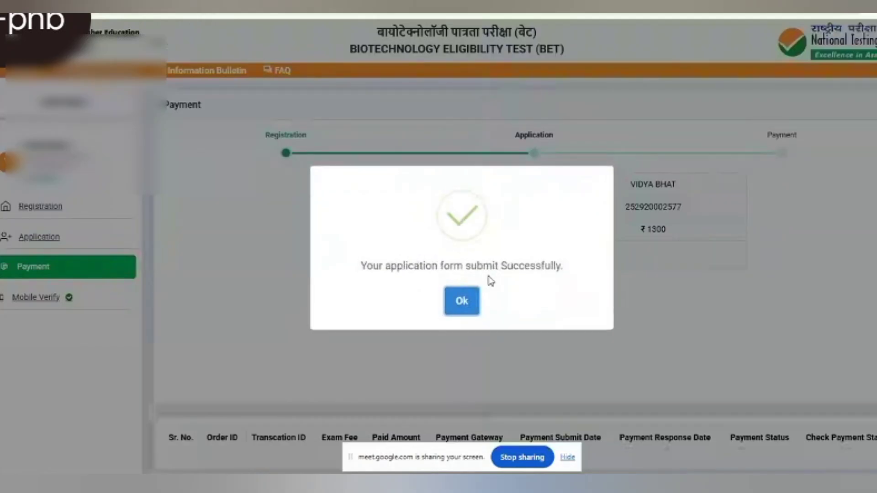
# Start paying the ₹1300 exam fee through the HDFC payment gateway.
pyautogui.click(462, 302)
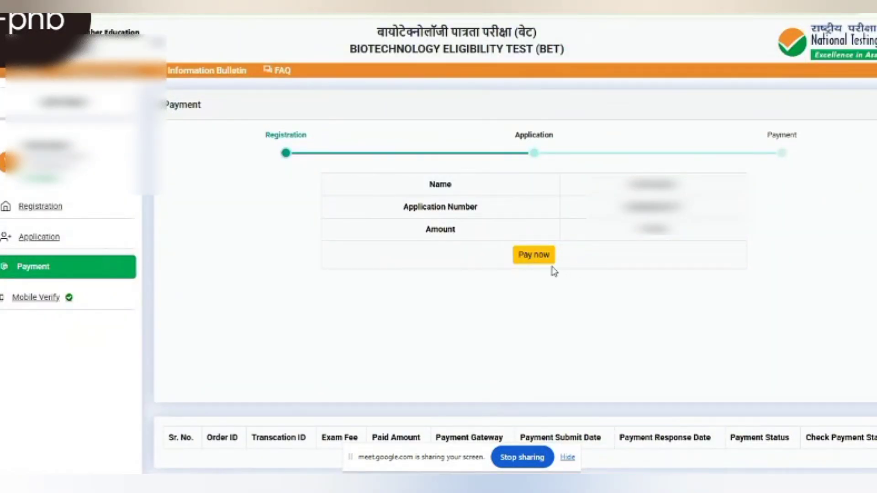
pyautogui.click(534, 258)
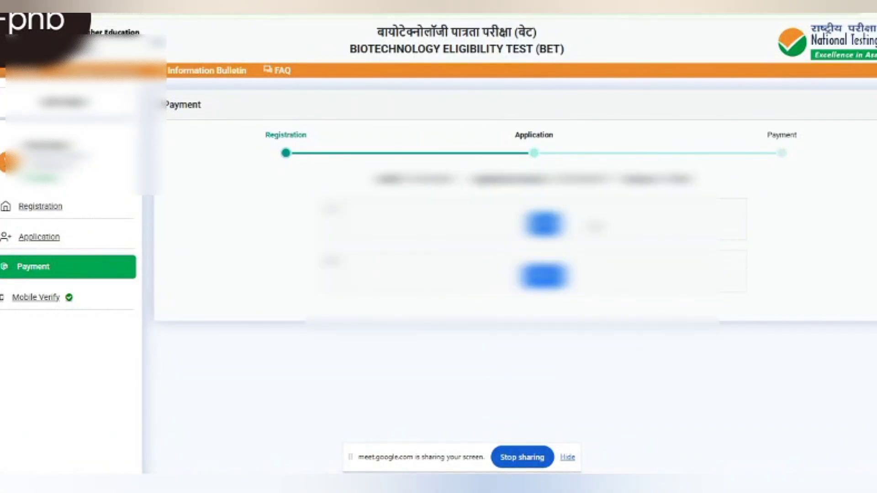
pyautogui.click(546, 276)
# Enter the card number and expiry, pay INR 1300.00 and authorise with the bank OTP.
pyautogui.click(432, 244)
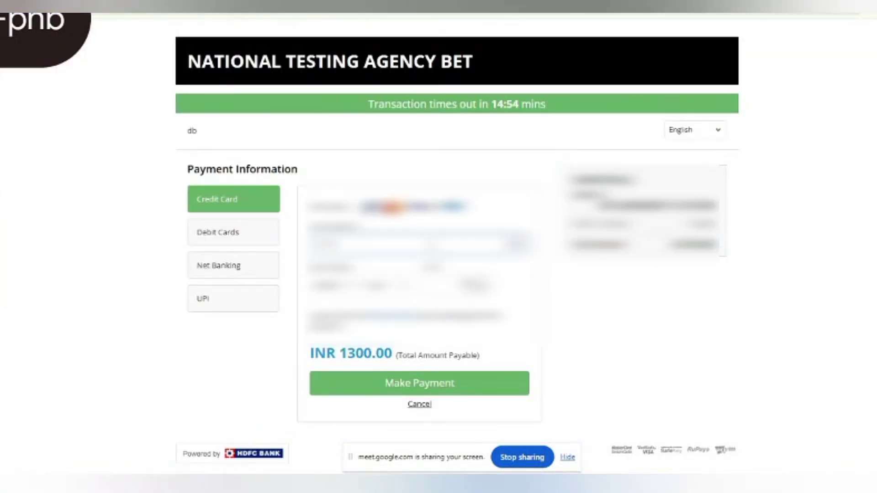
pyautogui.write('****************')
pyautogui.click(336, 286)
pyautogui.click(338, 265)
pyautogui.click(386, 286)
pyautogui.click(386, 247)
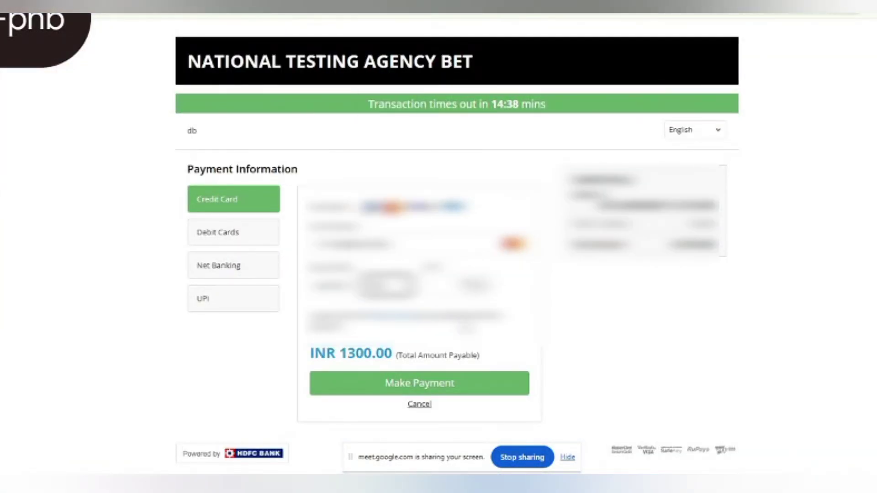
pyautogui.click(450, 376)
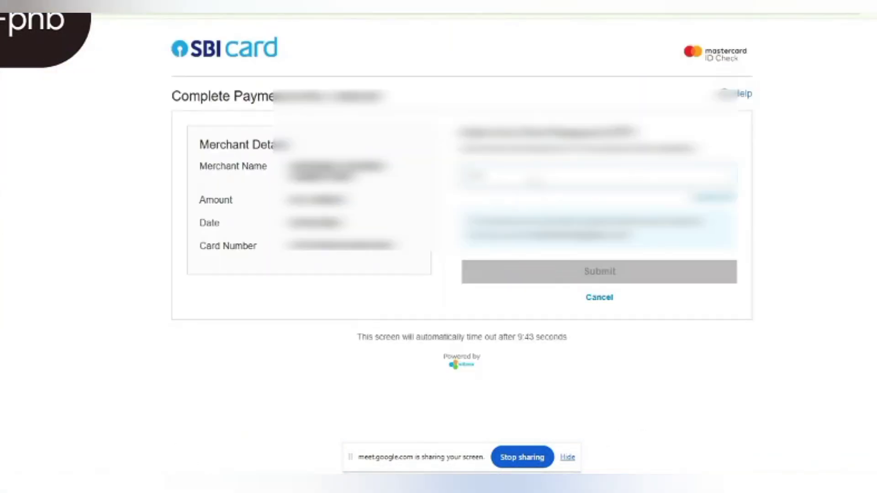
pyautogui.write('******')
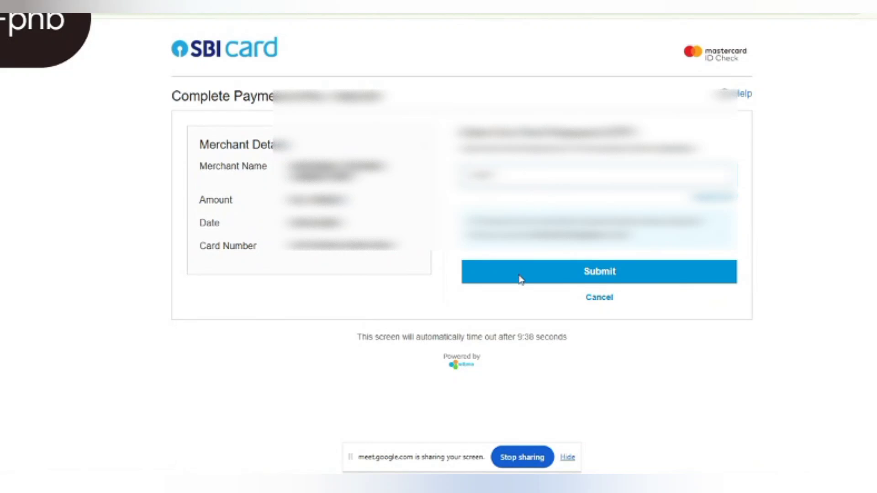
pyautogui.click(521, 277)
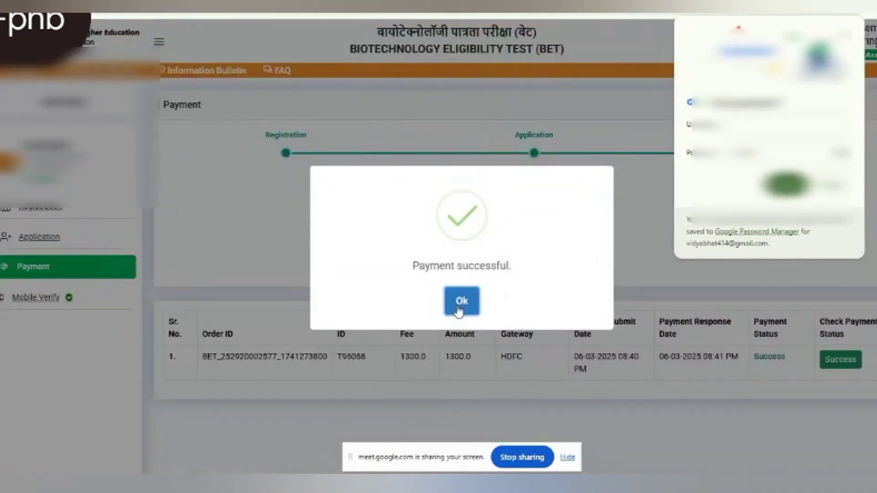
# Check the payment status, return to the dashboard and download the confirmation page.
pyautogui.click(460, 302)
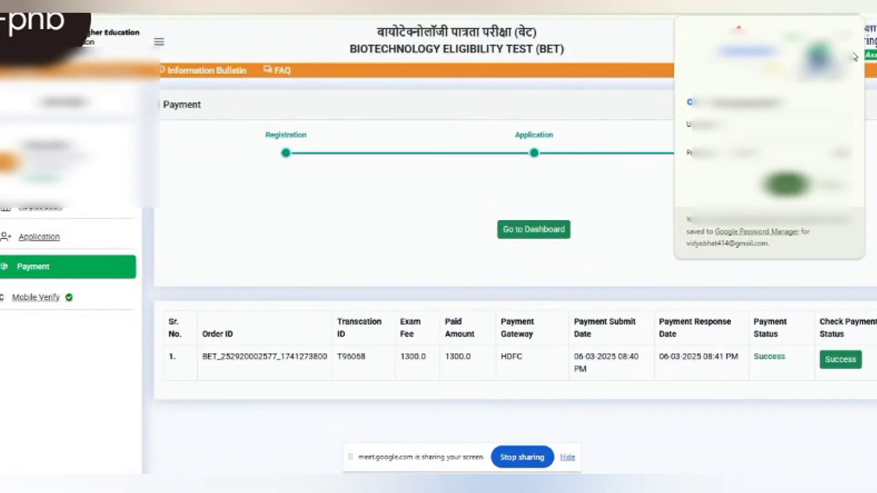
pyautogui.click(836, 361)
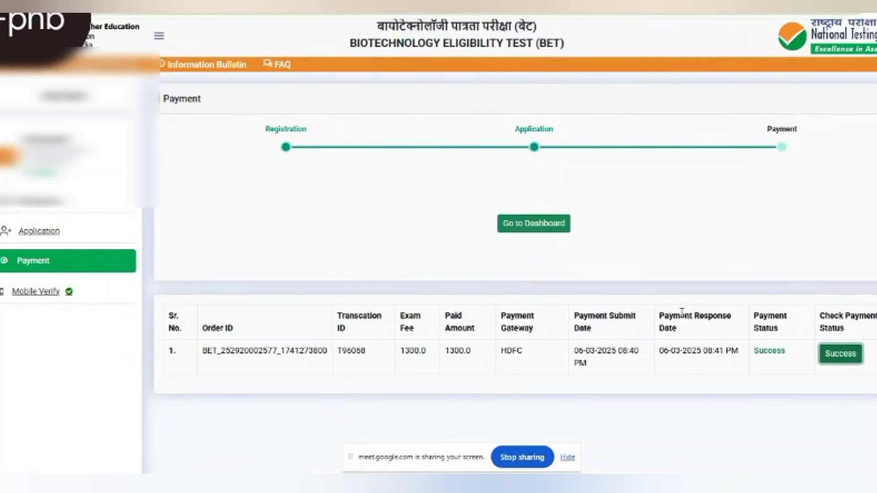
pyautogui.click(518, 224)
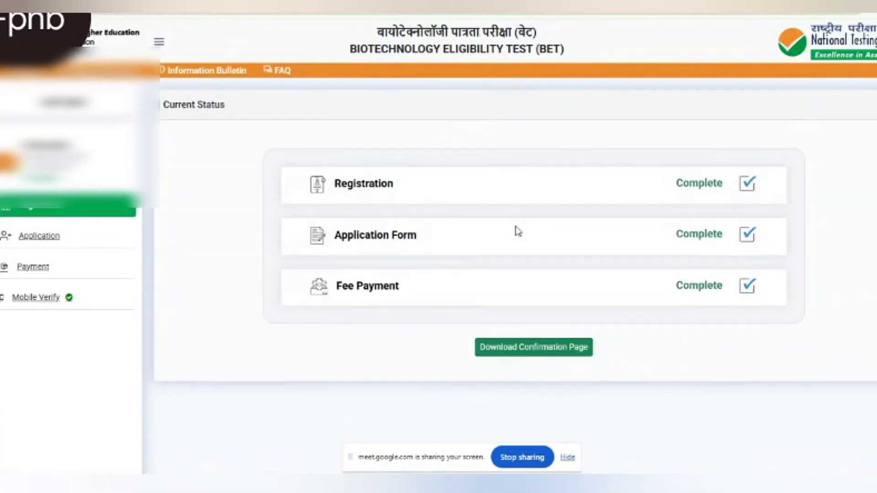
pyautogui.click(534, 350)
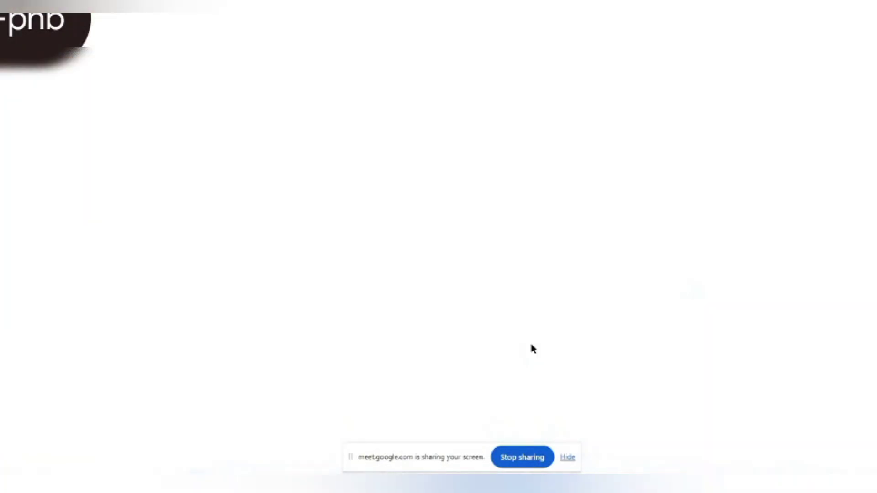